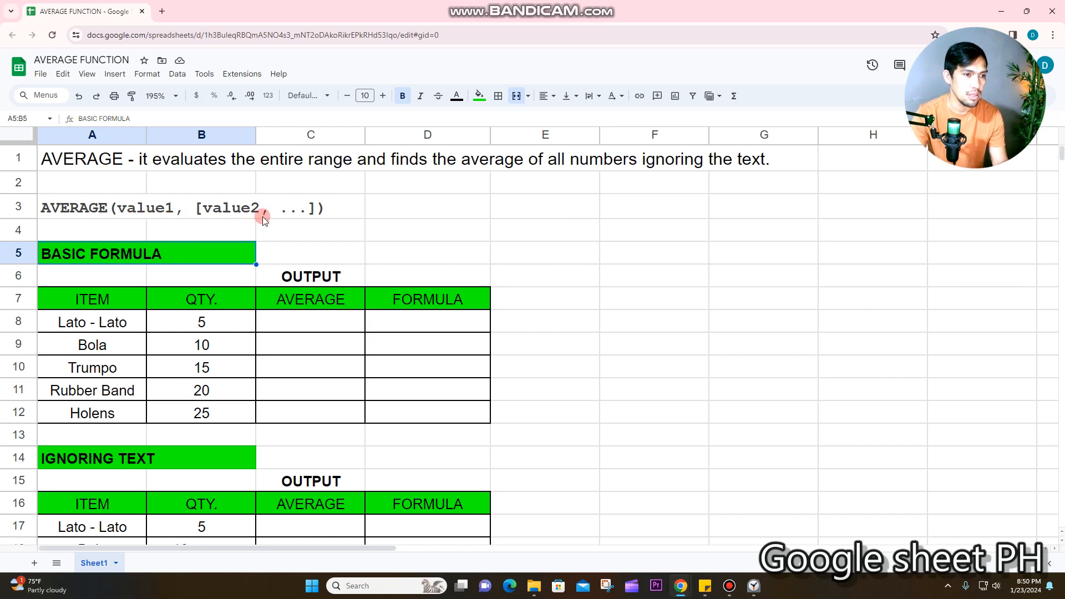
Check the summary statistics of the BASIC FORMULA quantities in B8:B12
click(91, 524)
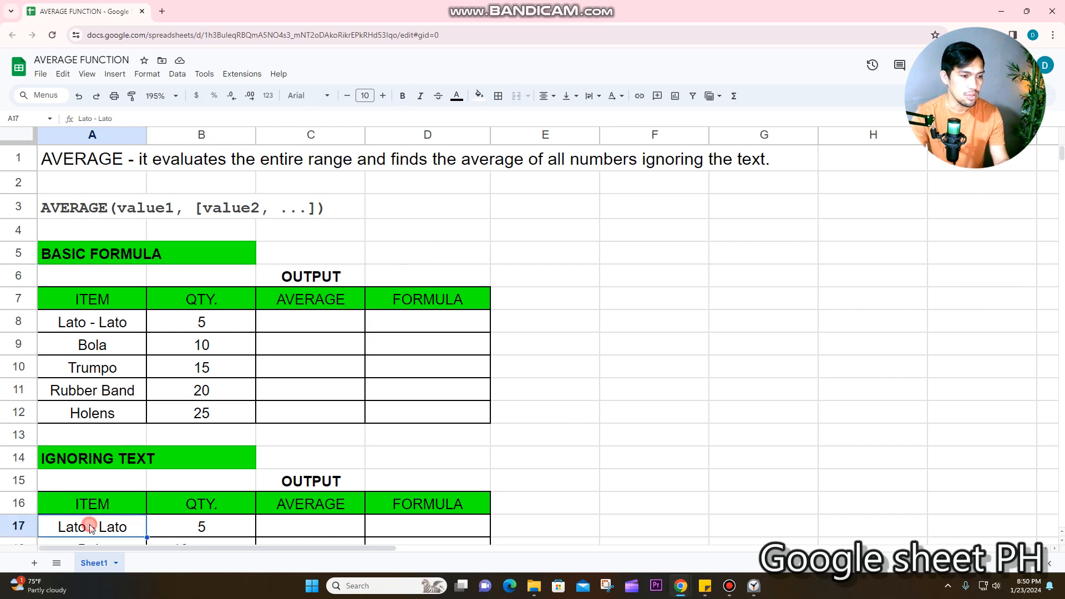
scroll(90, 524, down, 2)
click(86, 523)
scroll(86, 522, down, 2)
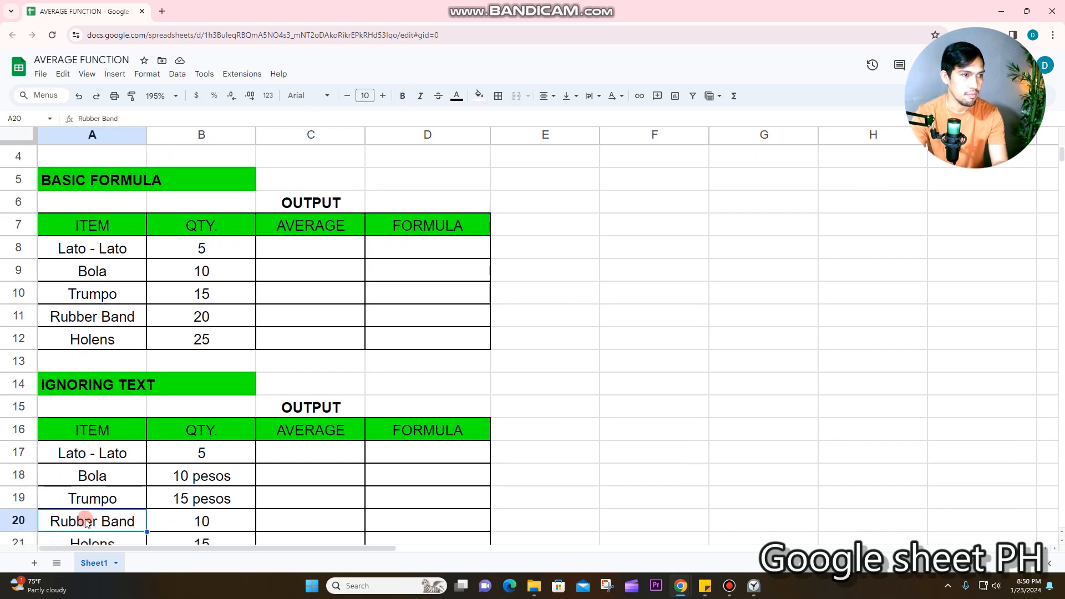
click(85, 522)
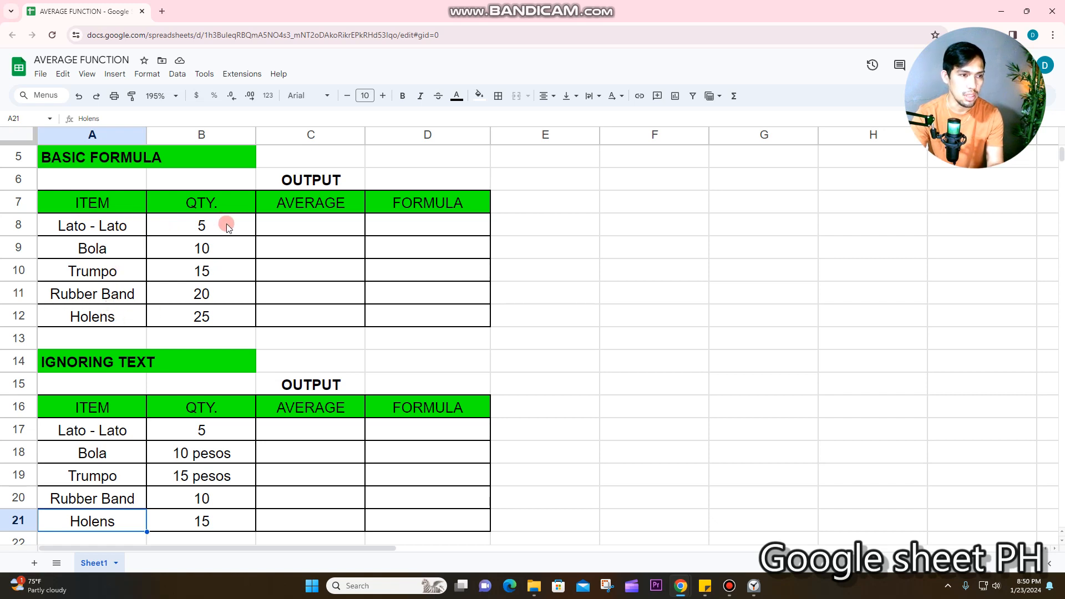
drag(226, 224, 233, 319)
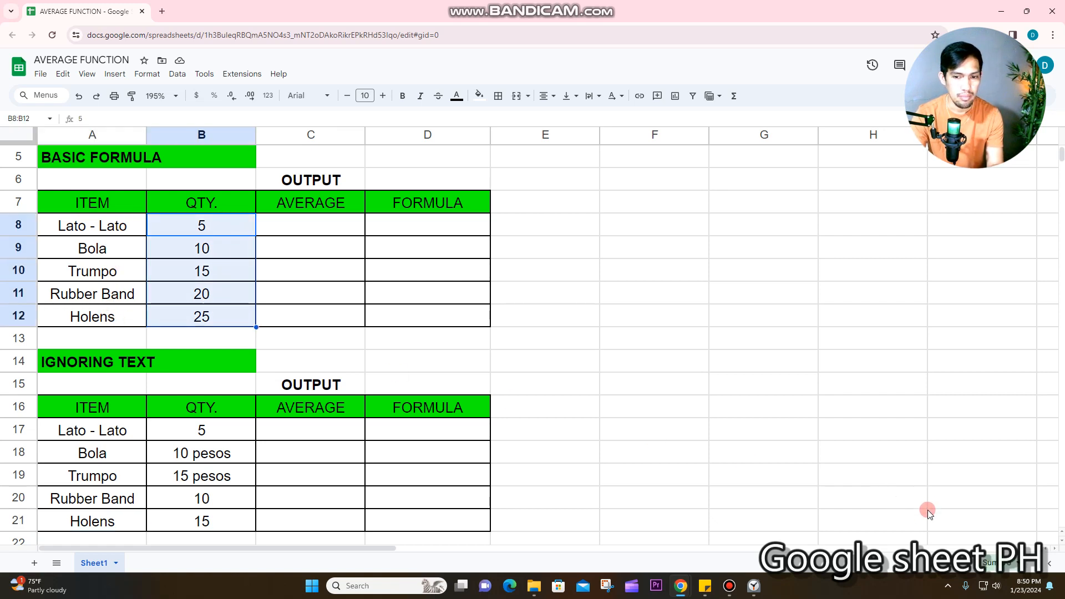
click(991, 562)
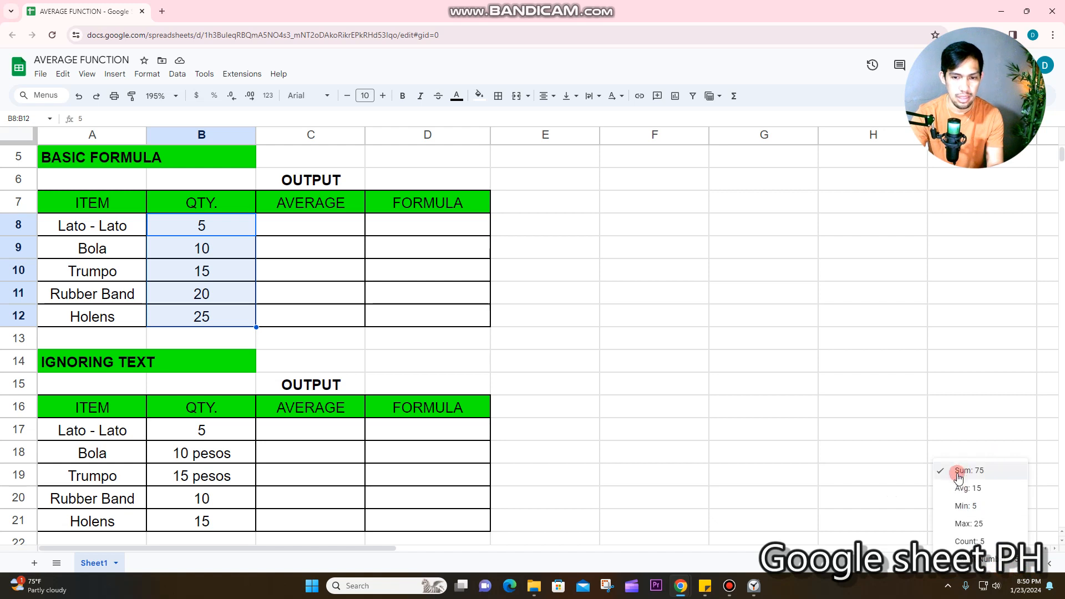
Enter =average(B8:B12) in cell C8 and reject the suggested autofill
click(322, 230)
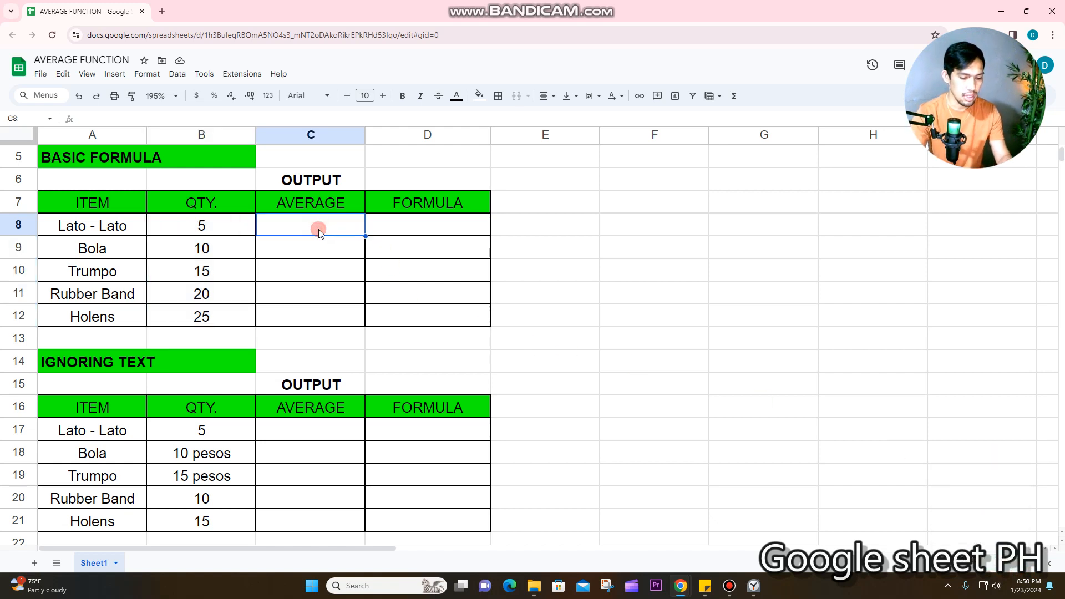
text(=sum)
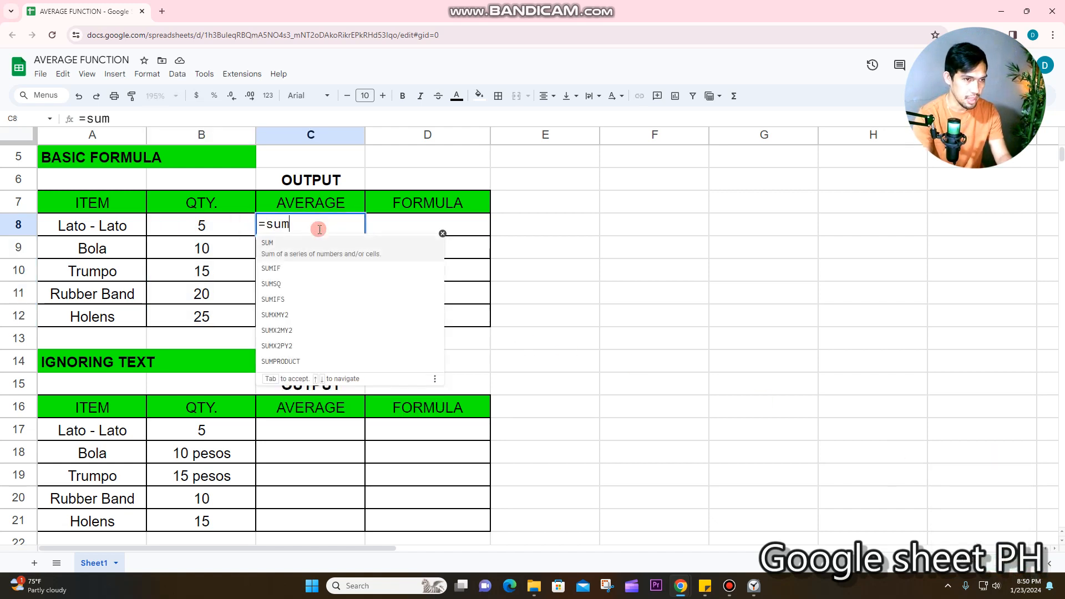
key(BackSpace)
key(BackSpace)
key(BackSpace)
text(avera)
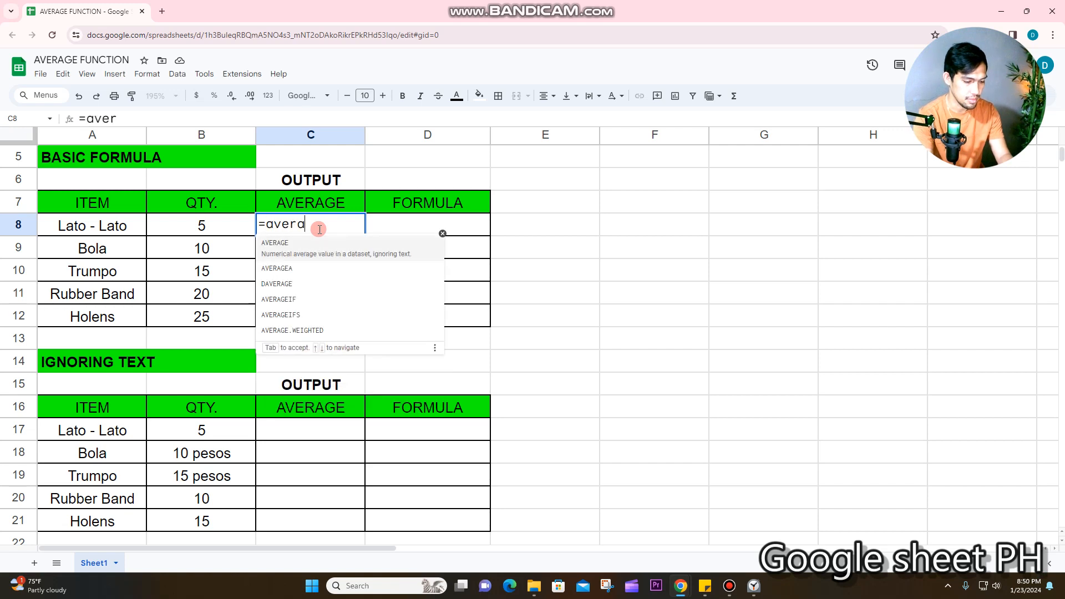
text(ge()
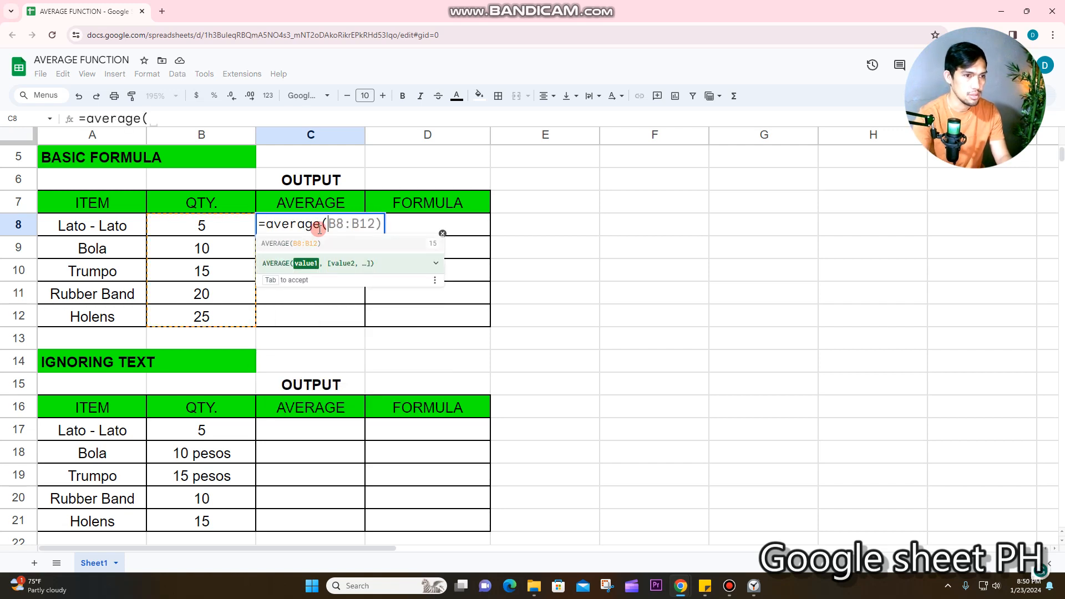
drag(200, 221, 203, 315)
text())
key(Return)
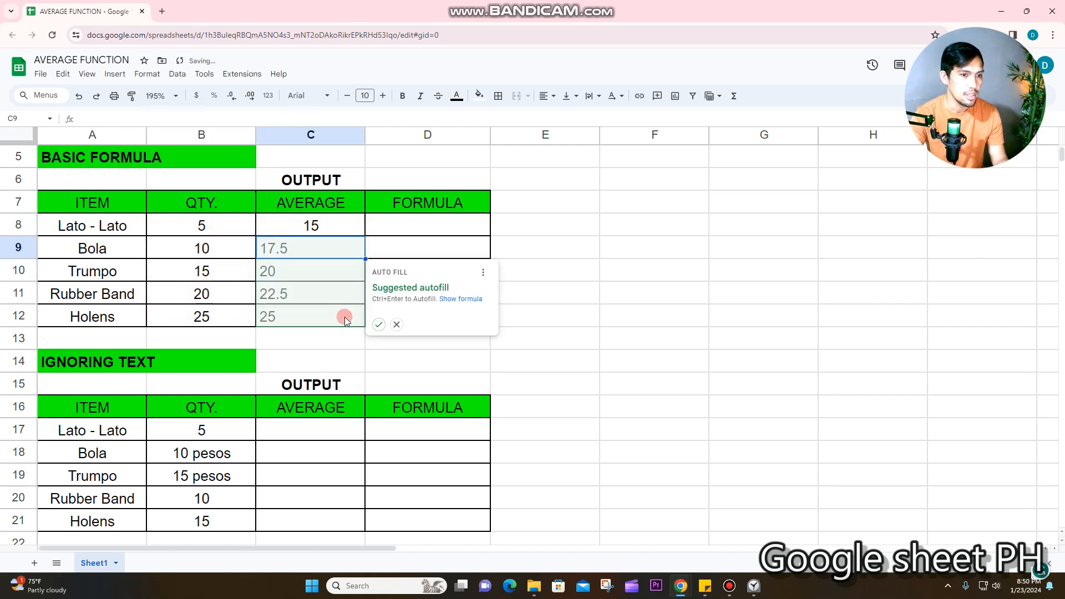
click(395, 324)
Copy the C8 formula into D8 as plain text so it reads =average(B8:B12)
click(327, 233)
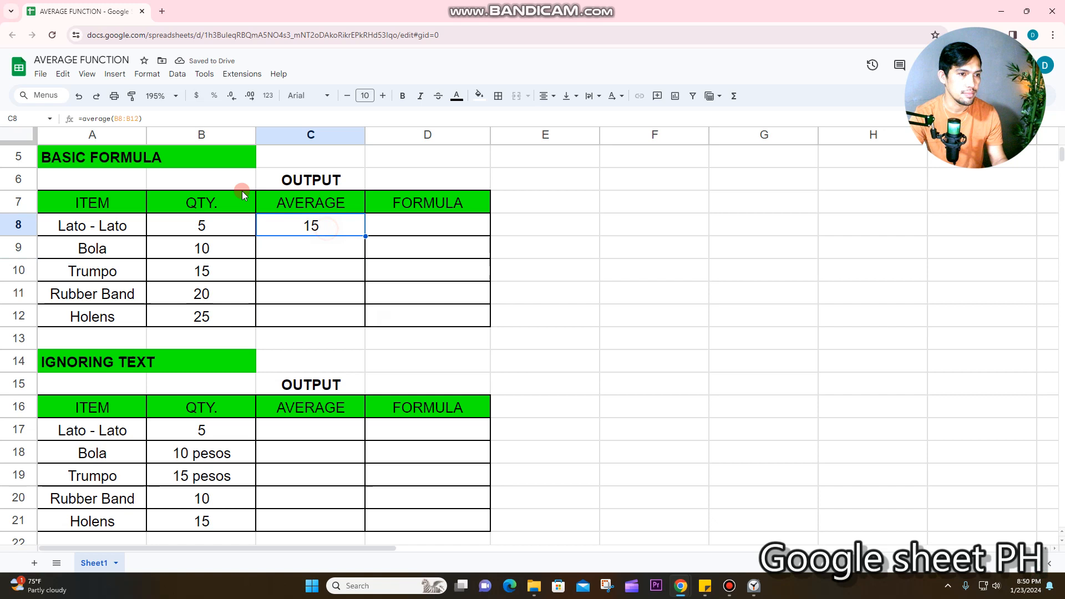
triple_click(168, 118)
key(ctrl+c)
click(422, 227)
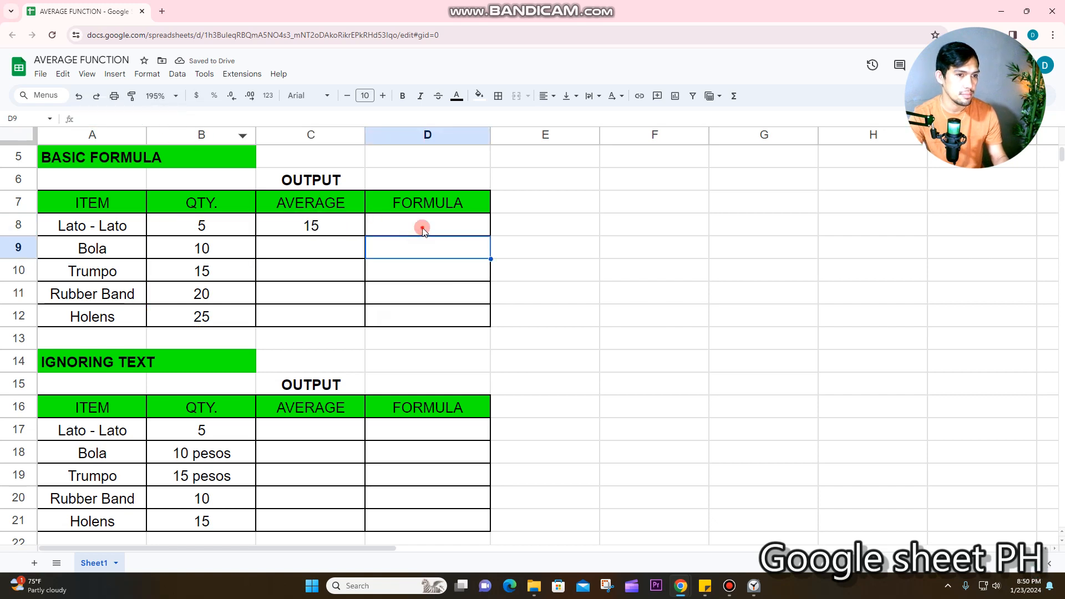
text(')
key(ctrl+v)
key(Return)
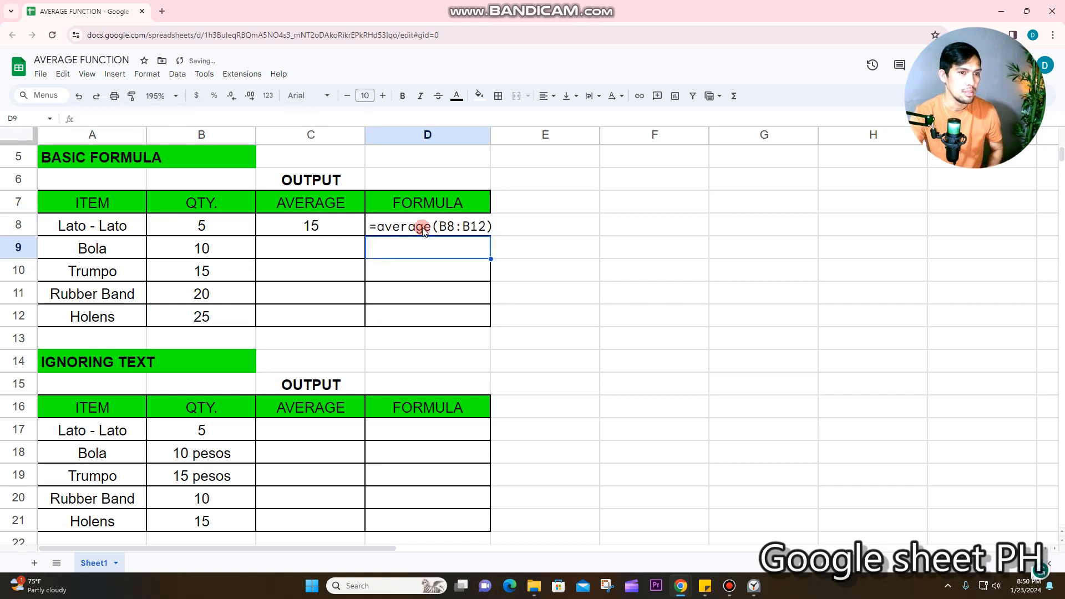
click(333, 231)
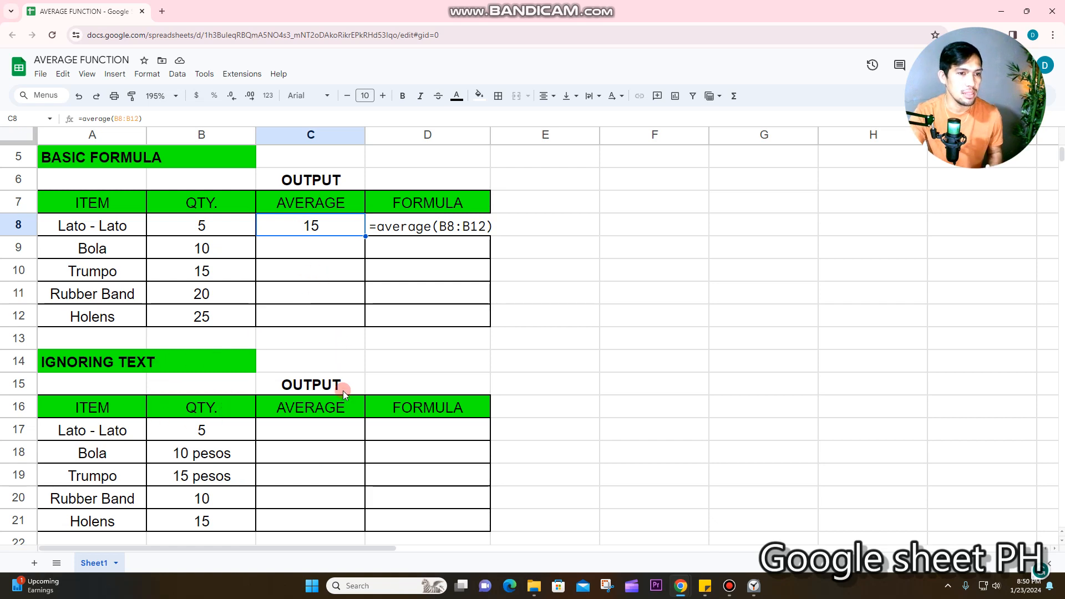
In the IGNORING TEXT table, enter =average(B17:B21) in cell C17 and reject the suggested autofill
scroll(348, 389, down, 1)
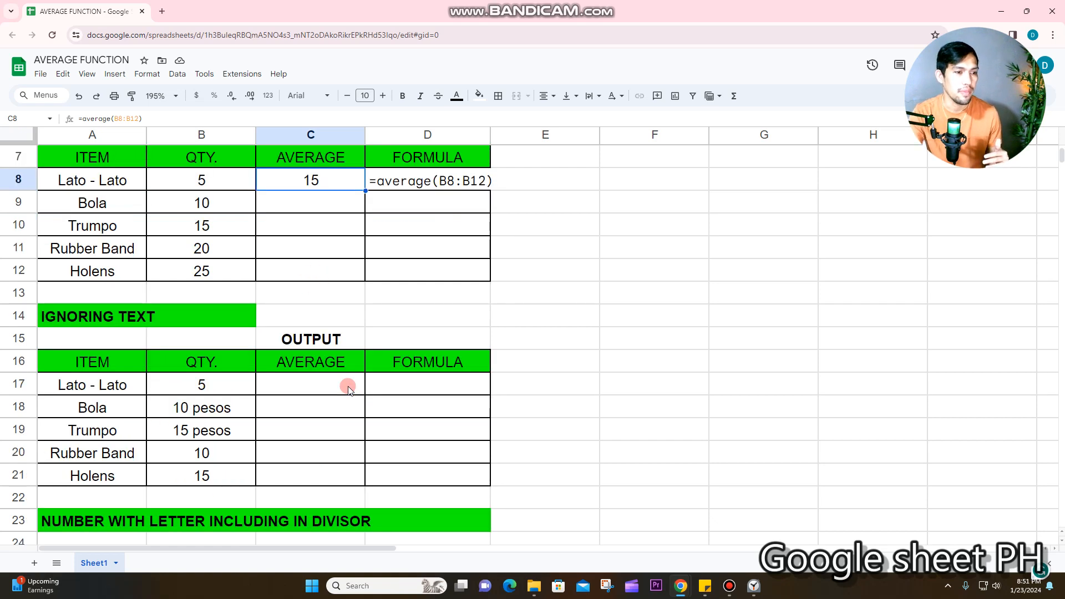
scroll(348, 388, down, 4)
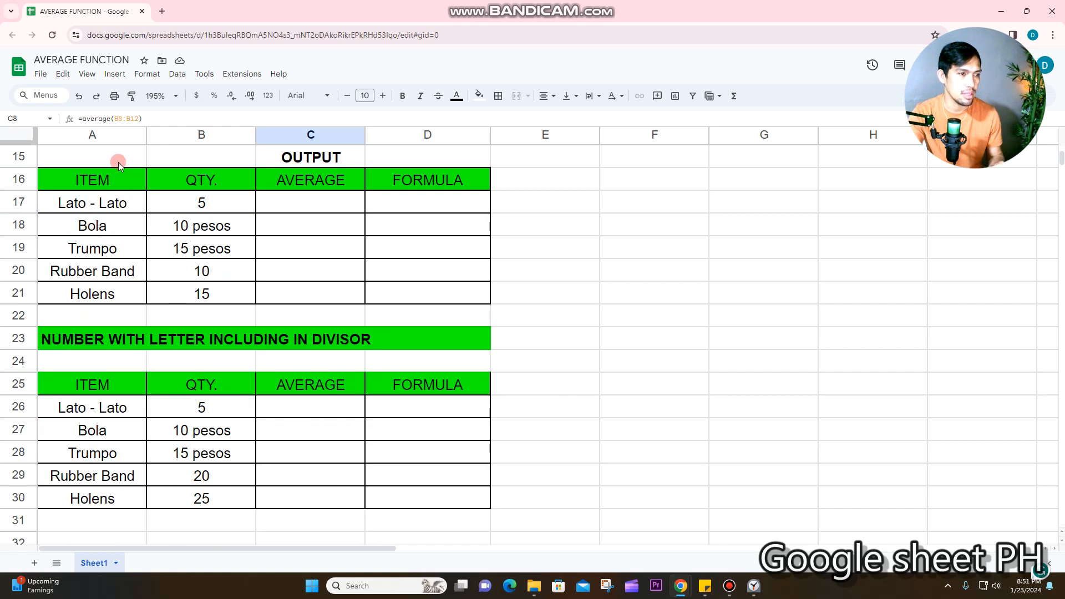
click(91, 159)
key(Up)
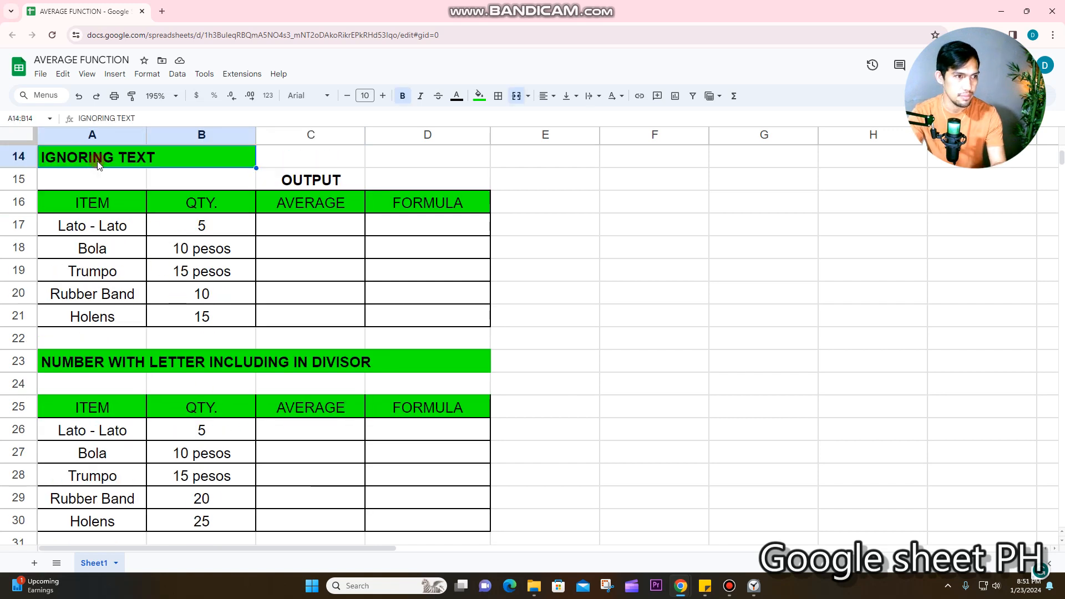
click(292, 225)
text(=)
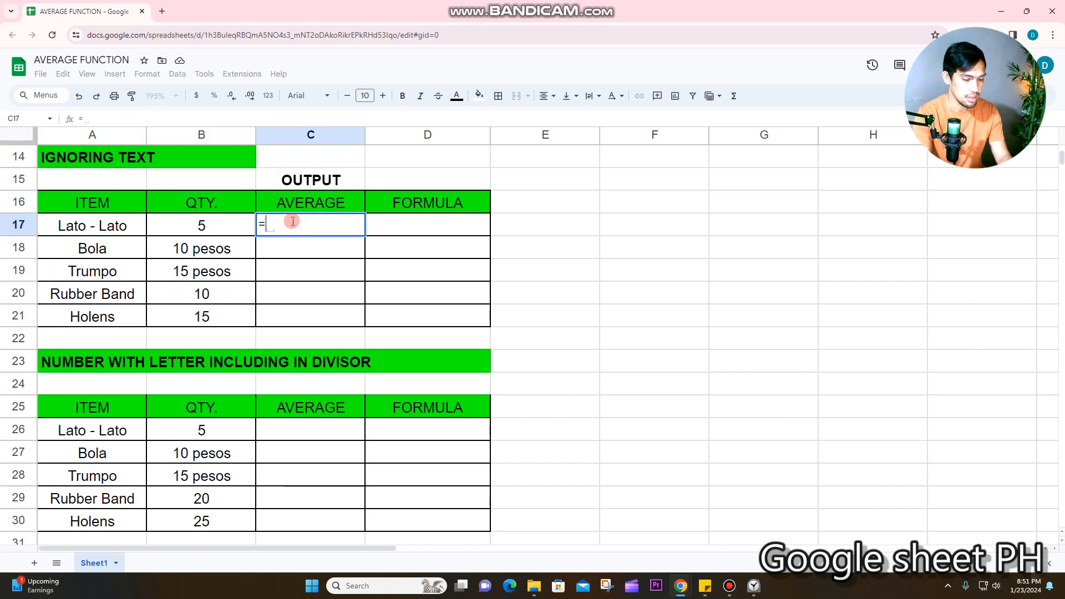
text(average()
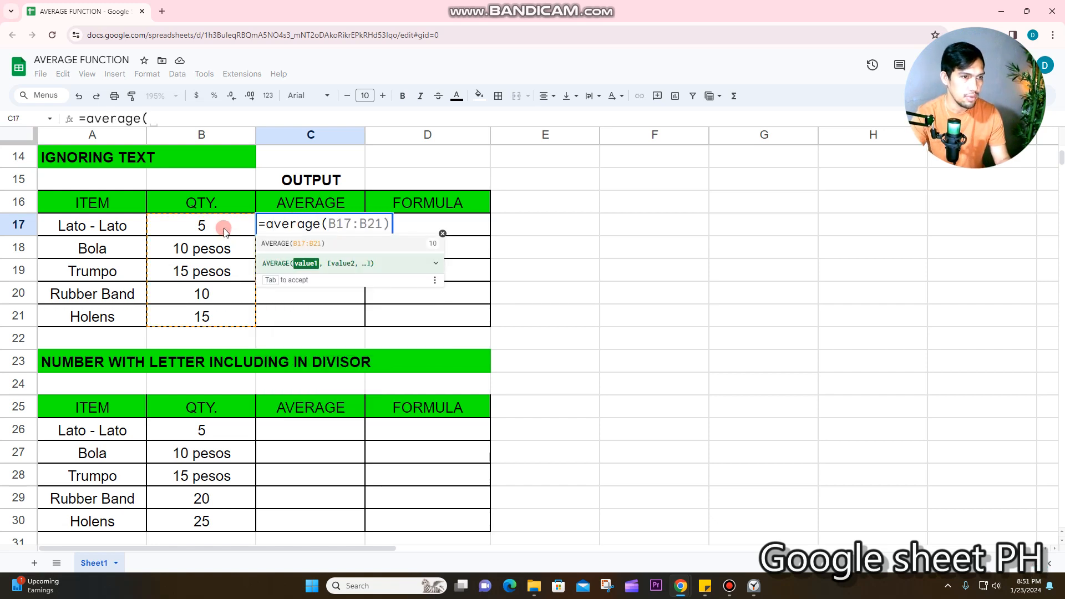
drag(225, 225, 232, 316)
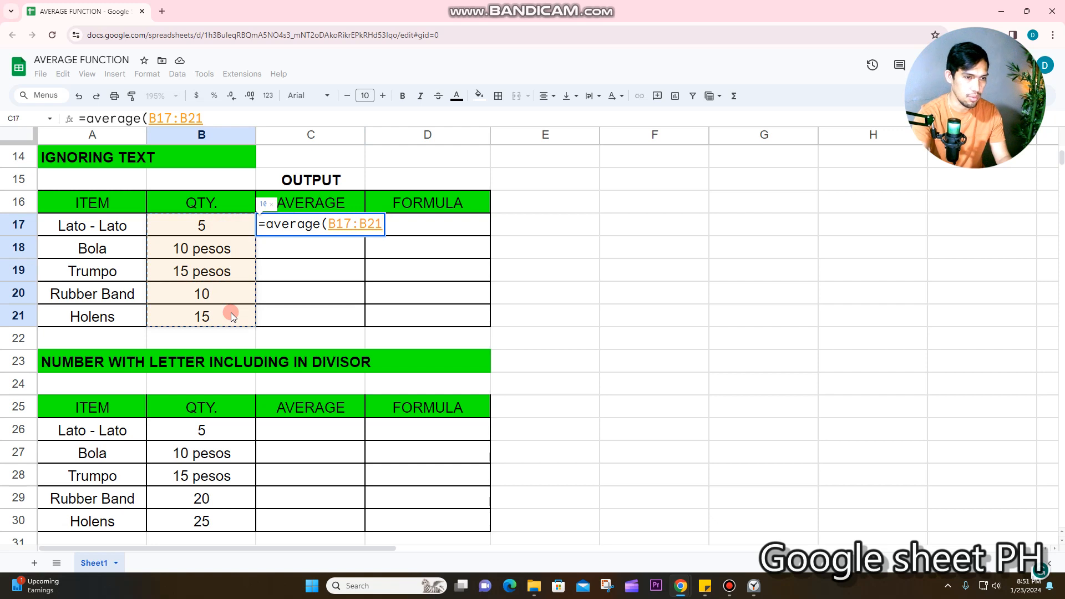
text())
key(Return)
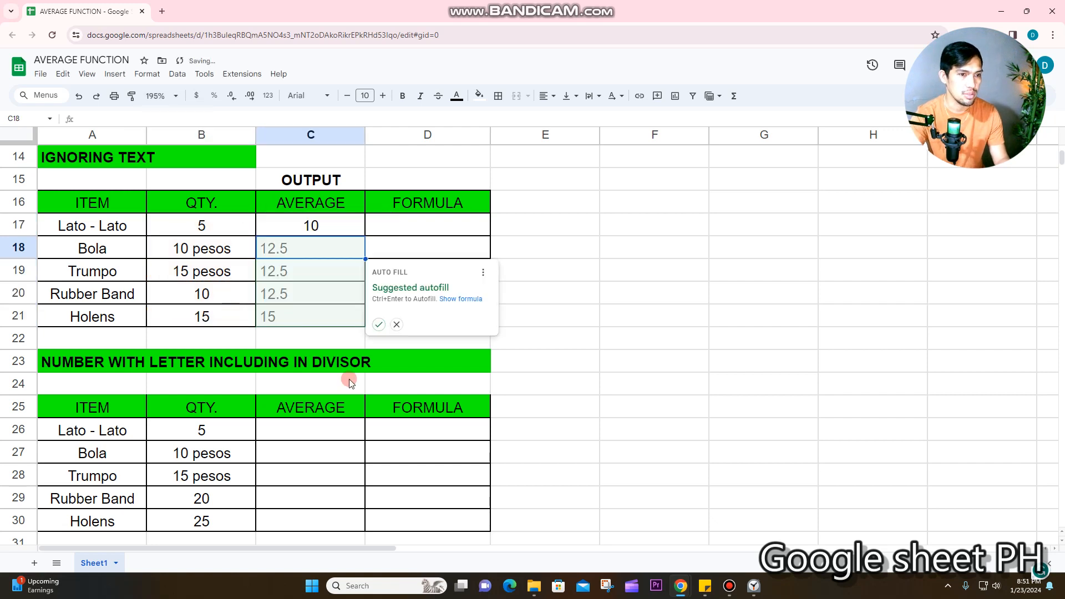
click(395, 325)
Copy the C17 formula into D17 as plain text so it reads =average(B17:B21)
click(309, 227)
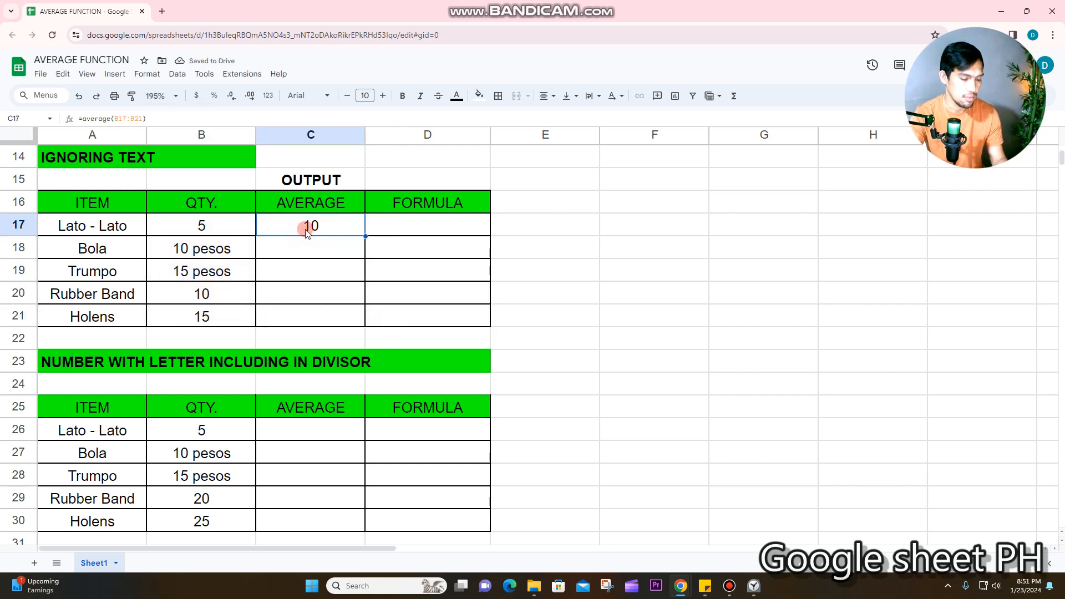
click(219, 117)
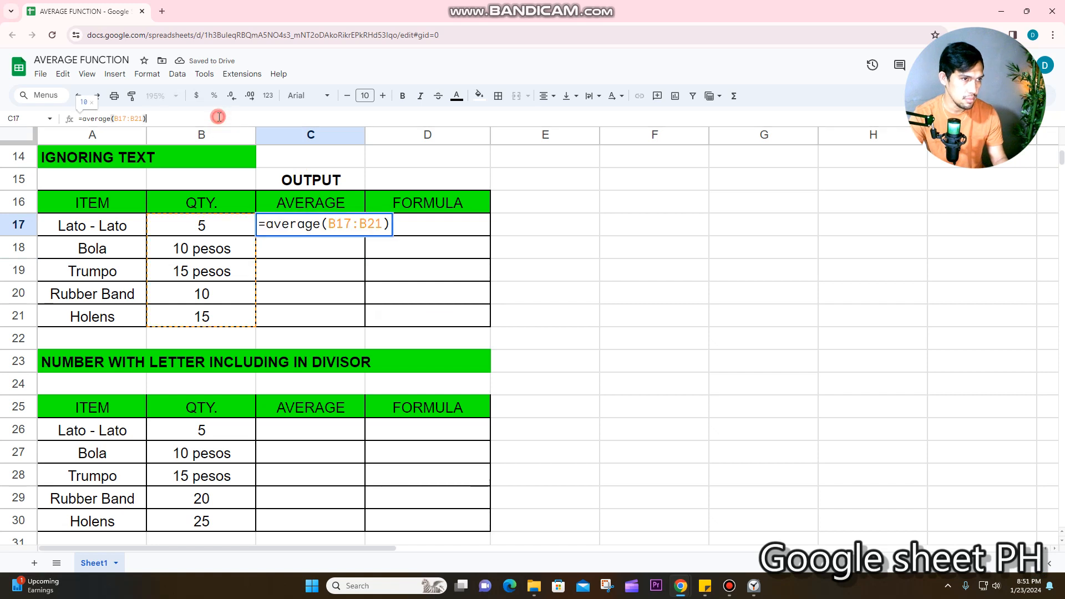
triple_click(219, 117)
key(ctrl+c)
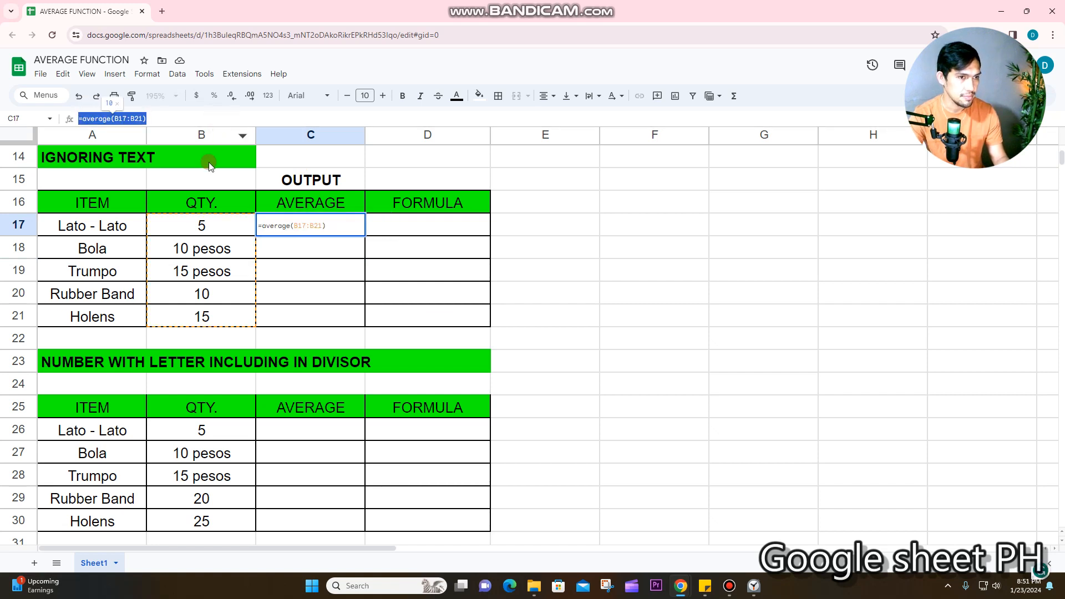
key(Escape)
click(397, 231)
key(ctrl+v)
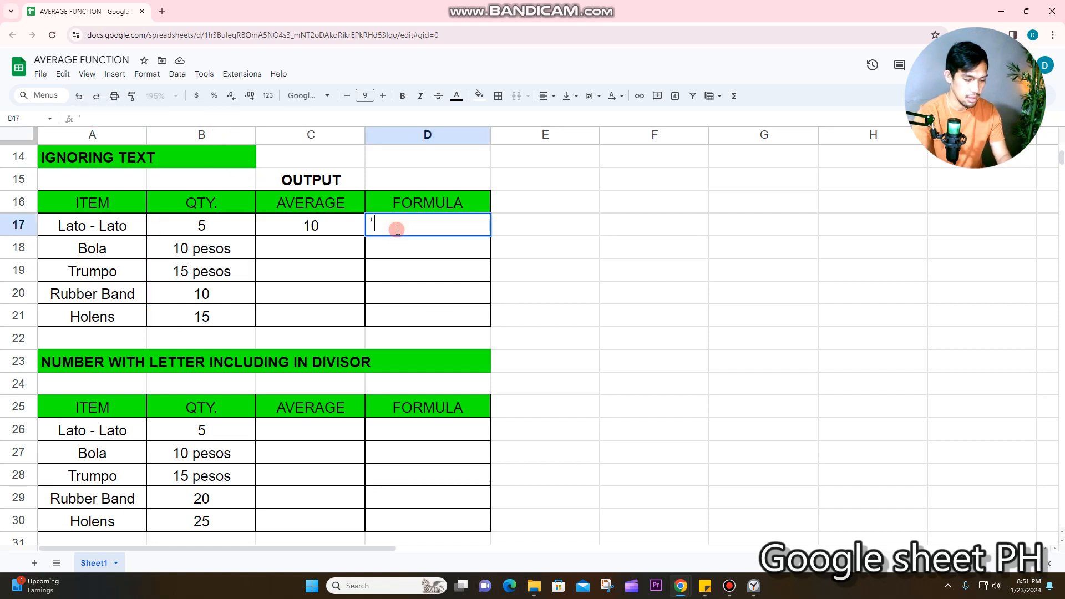
key(Return)
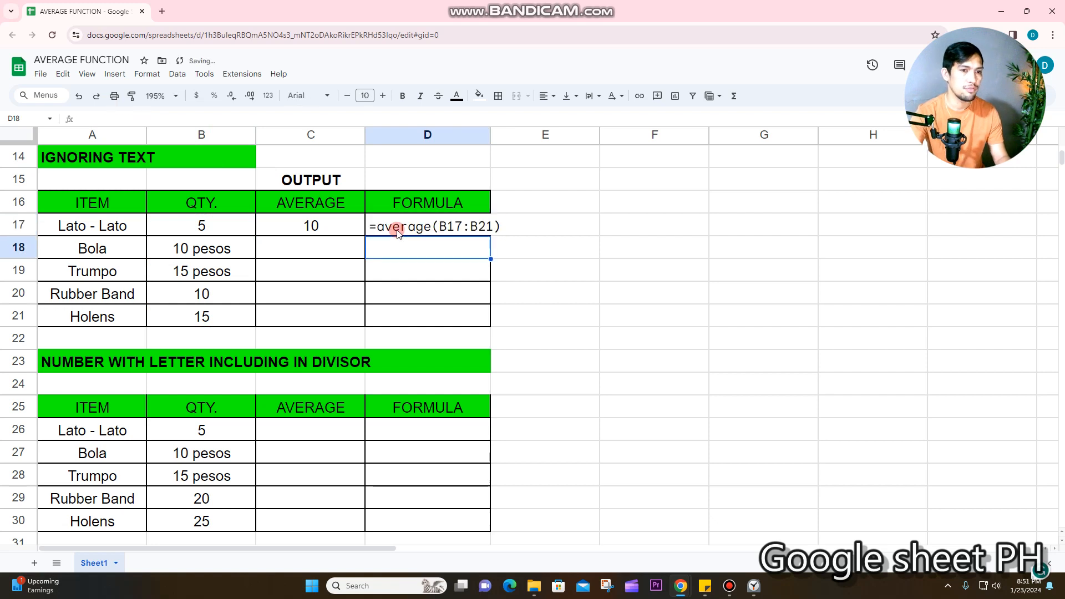
Examine which of the quantities in B17:B21 are numbers and which contain text, and compare them with the average in C17
click(426, 227)
click(438, 286)
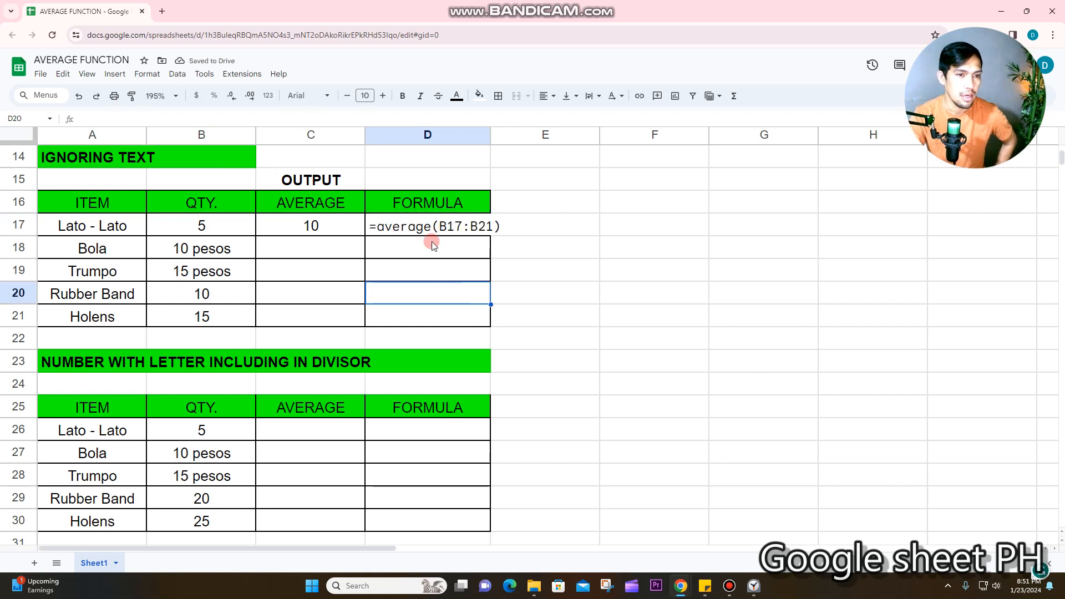
drag(198, 224, 196, 314)
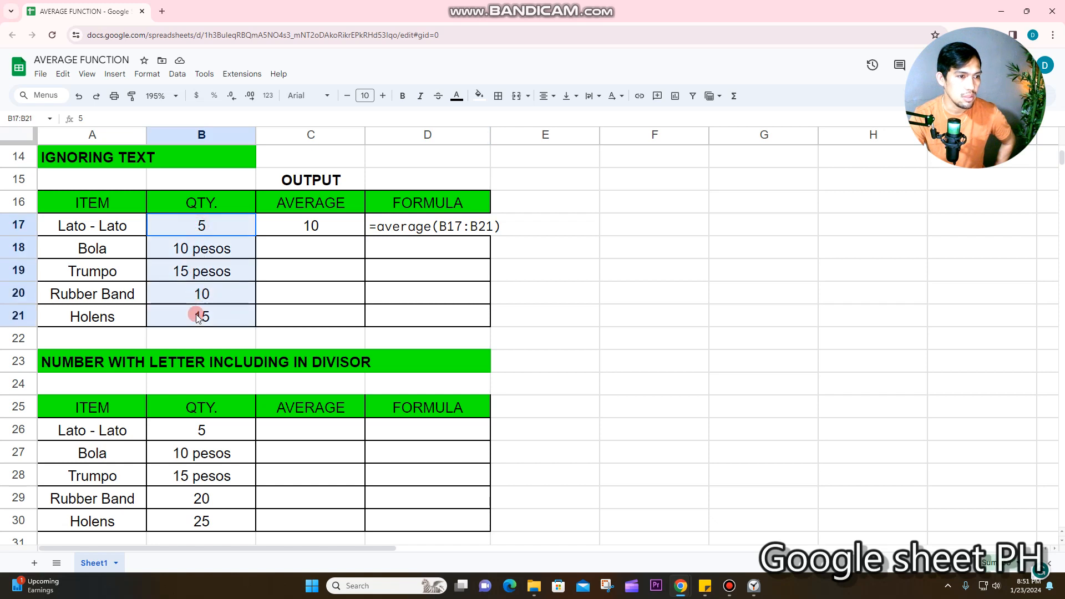
click(188, 260)
click(187, 272)
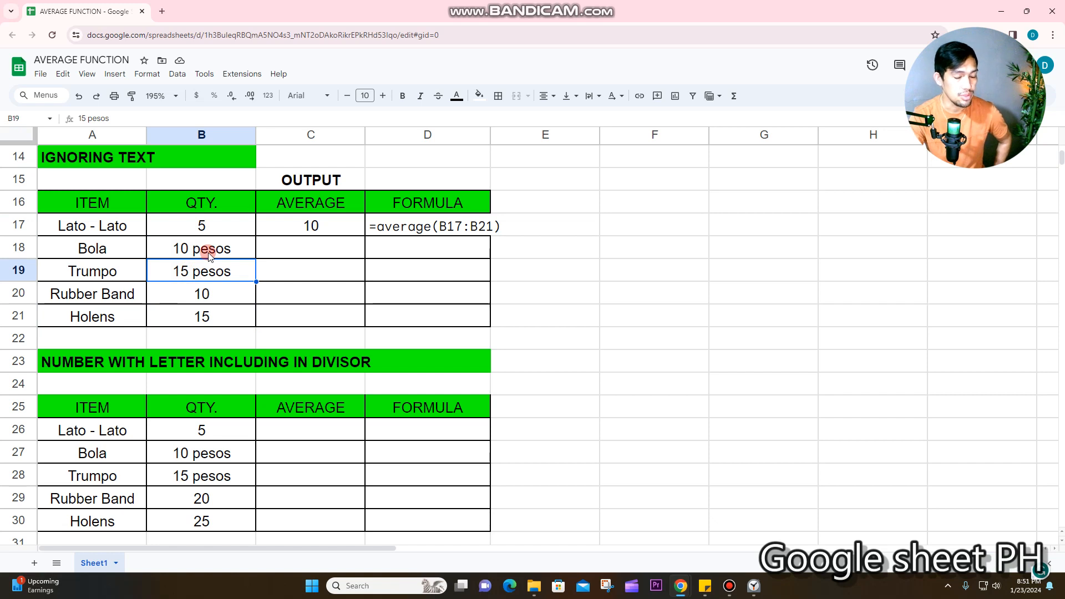
drag(210, 254, 205, 273)
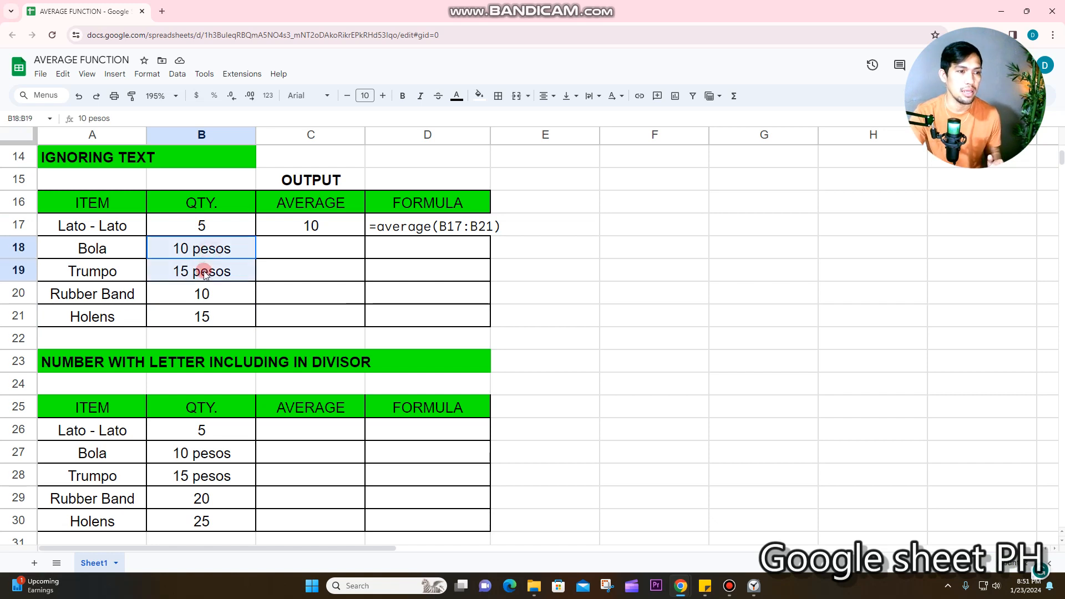
click(220, 323)
click(216, 301)
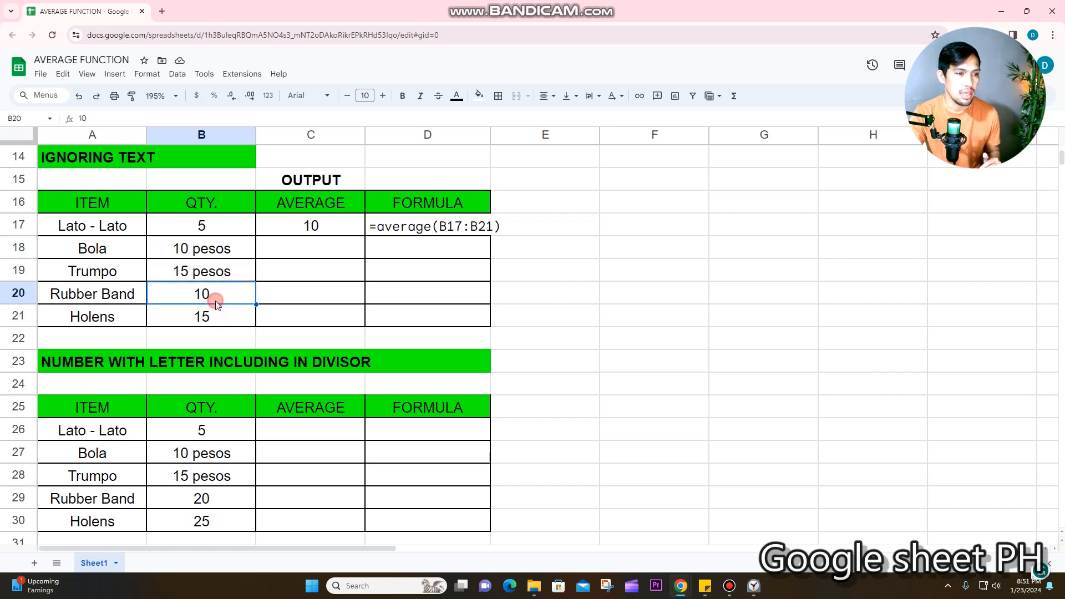
click(218, 230)
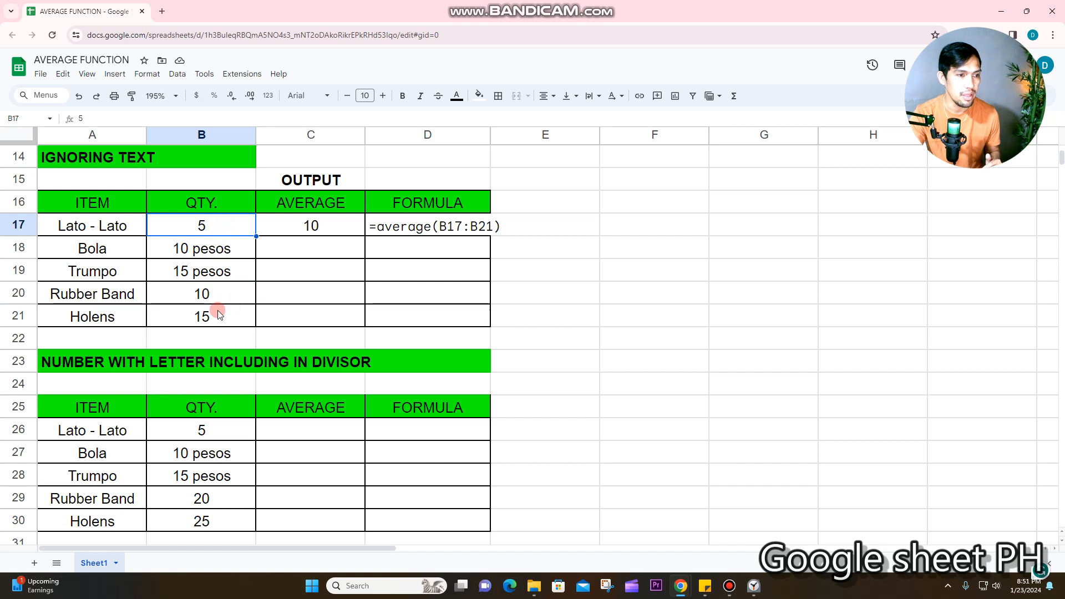
drag(218, 310, 218, 295)
click(217, 232)
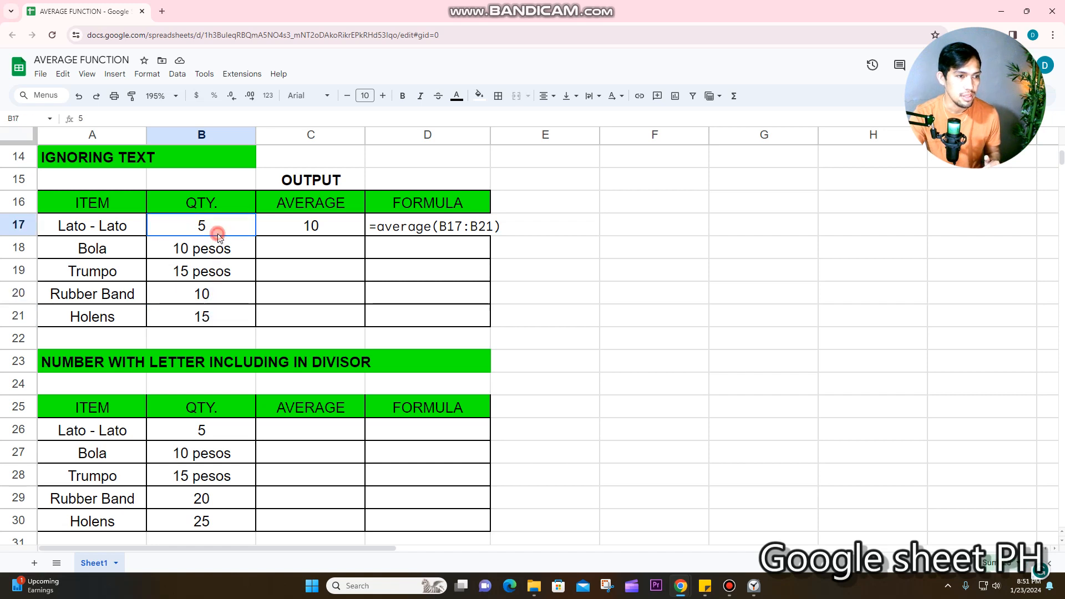
click(307, 234)
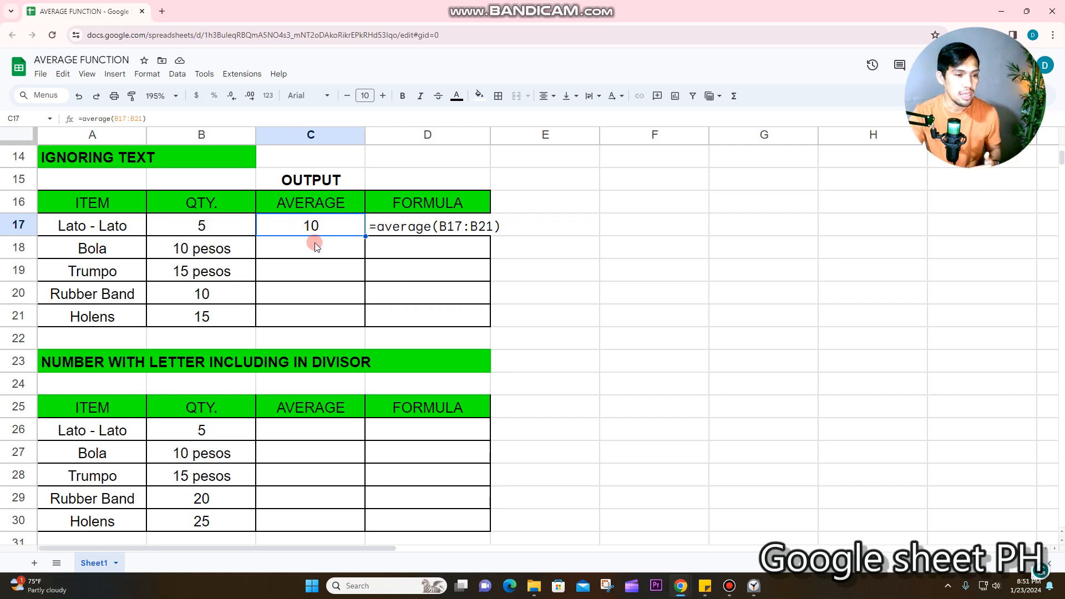
scroll(343, 371, down, 1)
scroll(344, 383, down, 1)
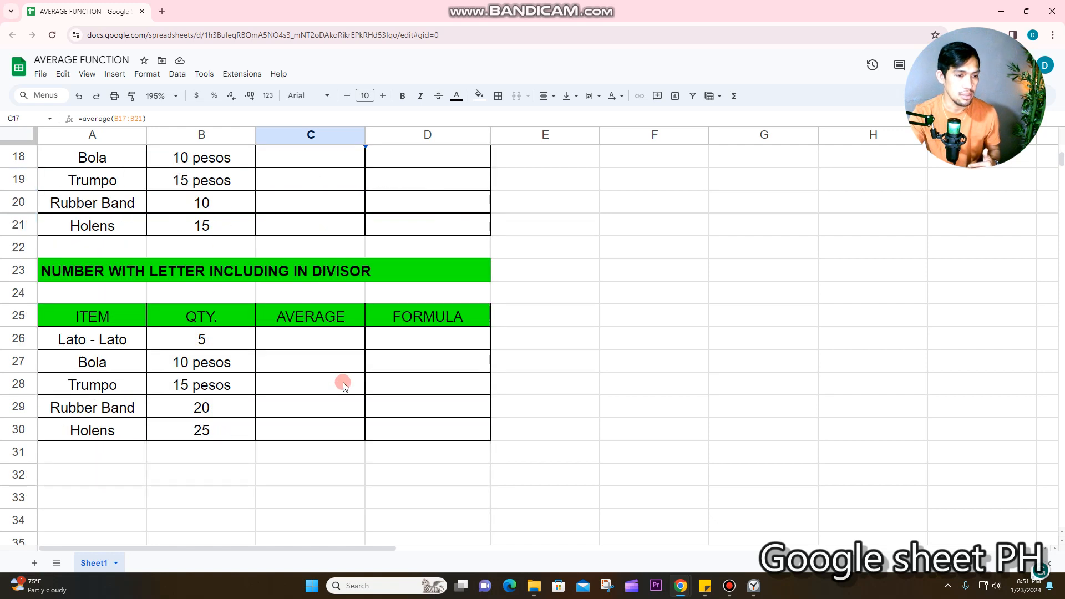
In the NUMBER WITH LETTER INCLUDING IN DIVISOR table, enter =averagea(B26:B30) in cell C26 and reject the suggested autofill
click(307, 345)
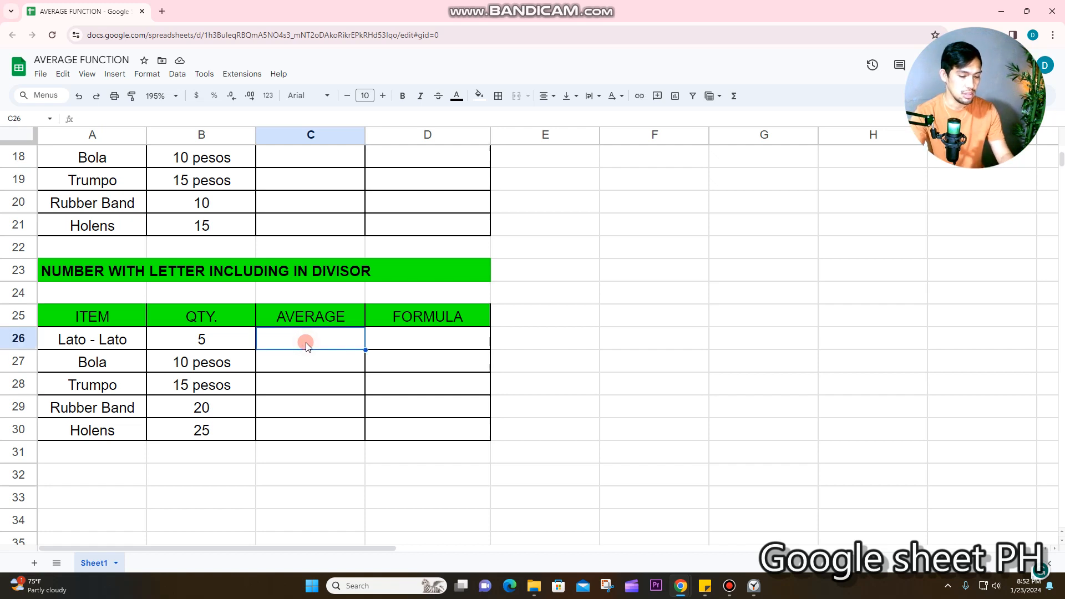
text(=cou)
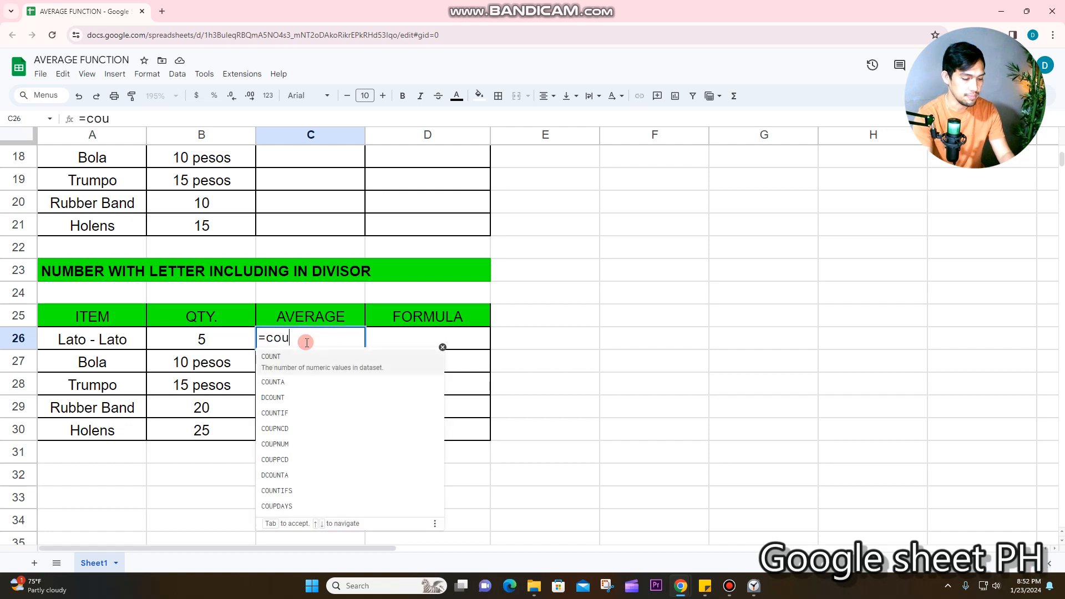
key(BackSpace)
key(BackSpace)
key(BackSpace)
text(av)
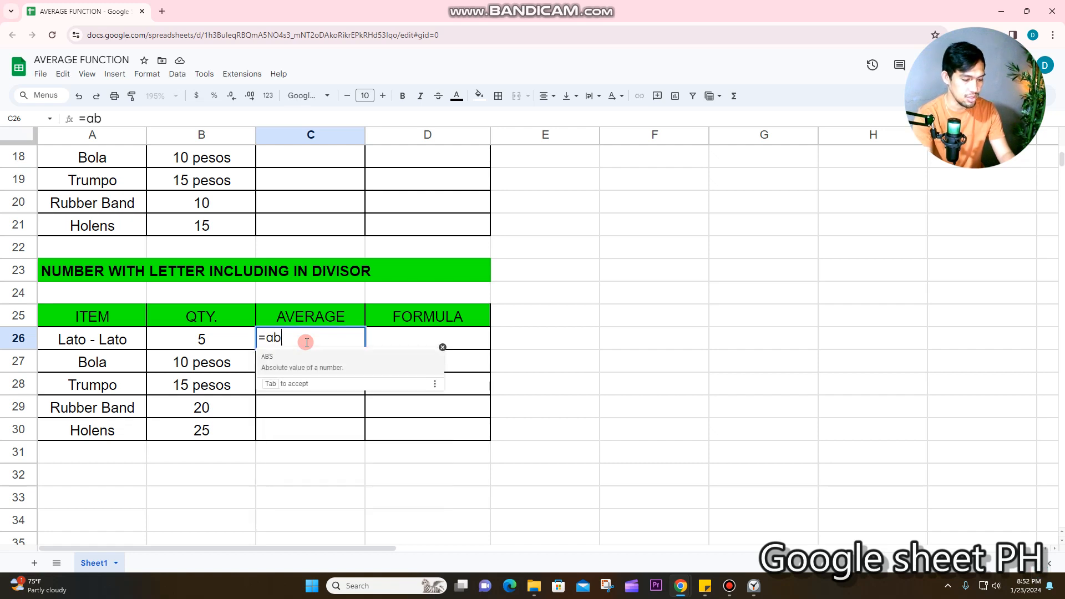
text(eragea)
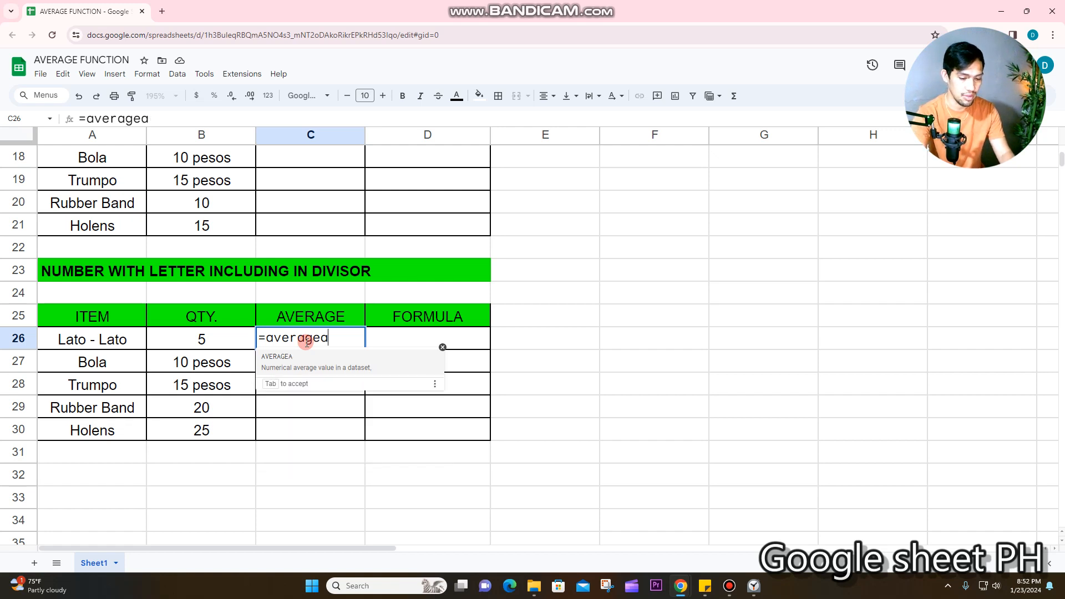
text(()
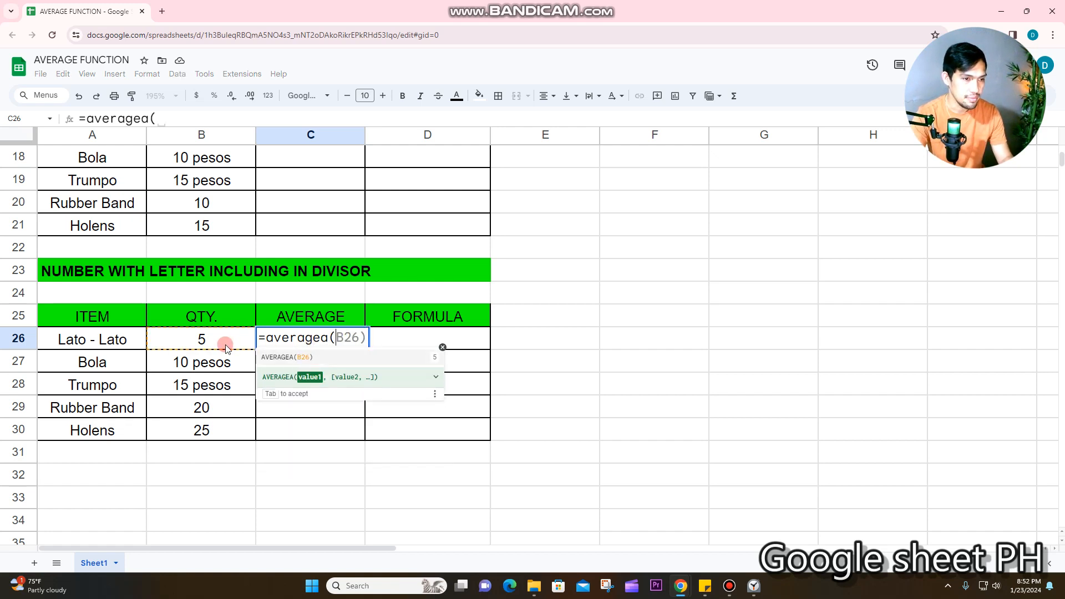
drag(226, 346, 226, 433)
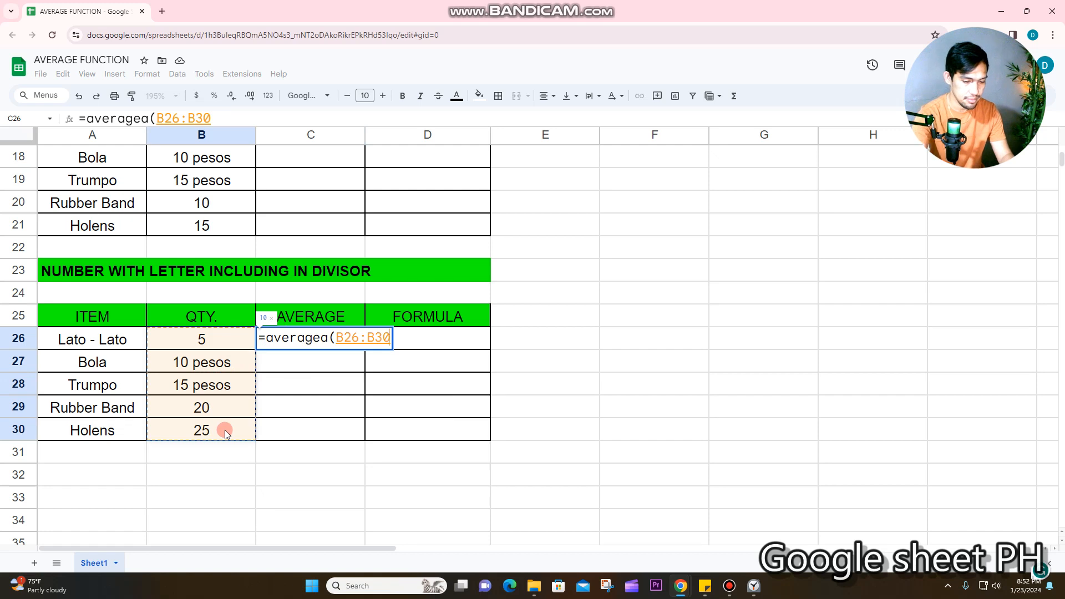
text())
key(Return)
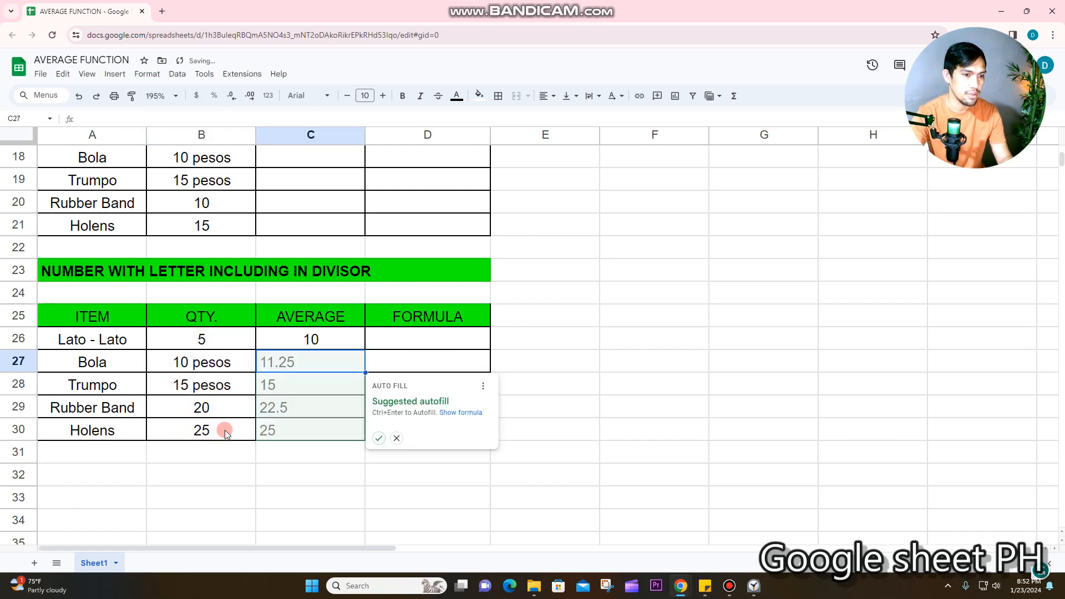
click(395, 439)
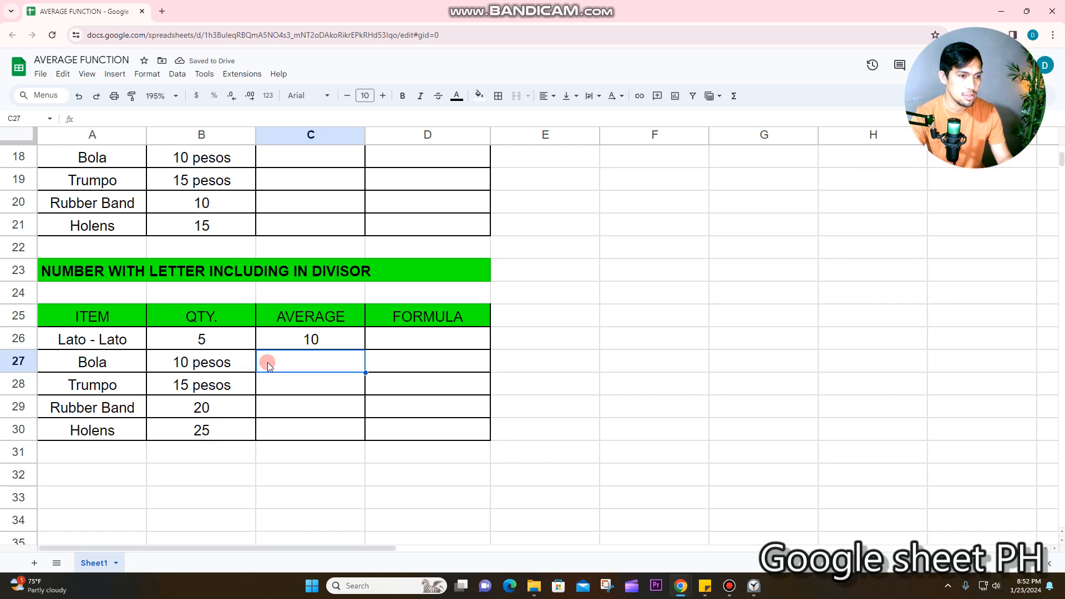
Copy the C26 formula into D26 as plain text so it reads =averagea(B26:B30)
click(310, 343)
click(164, 119)
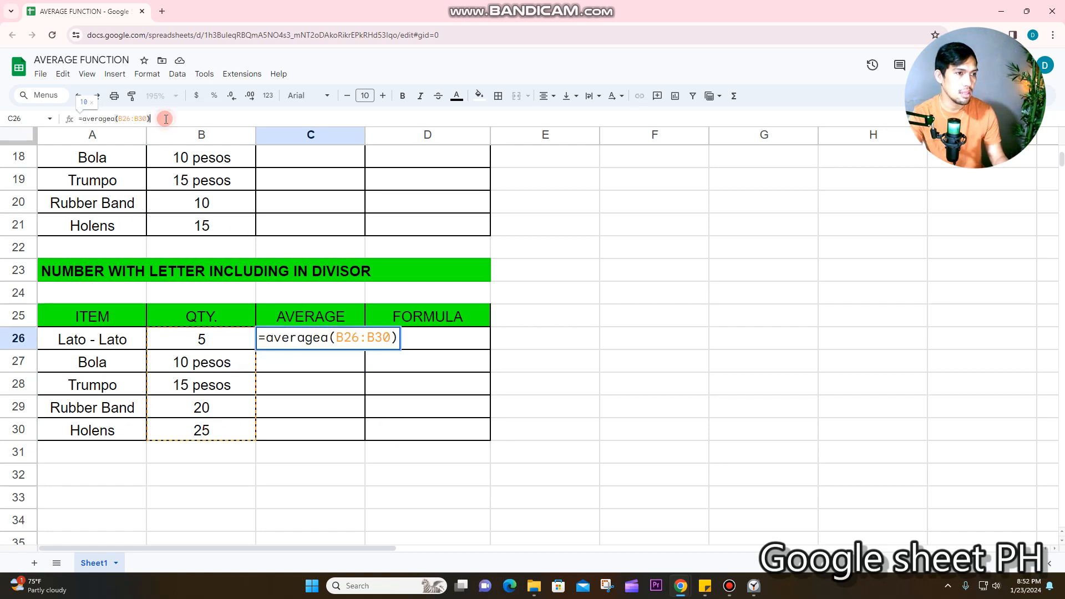
key(ctrl+a)
key(ctrl+c)
key(Return)
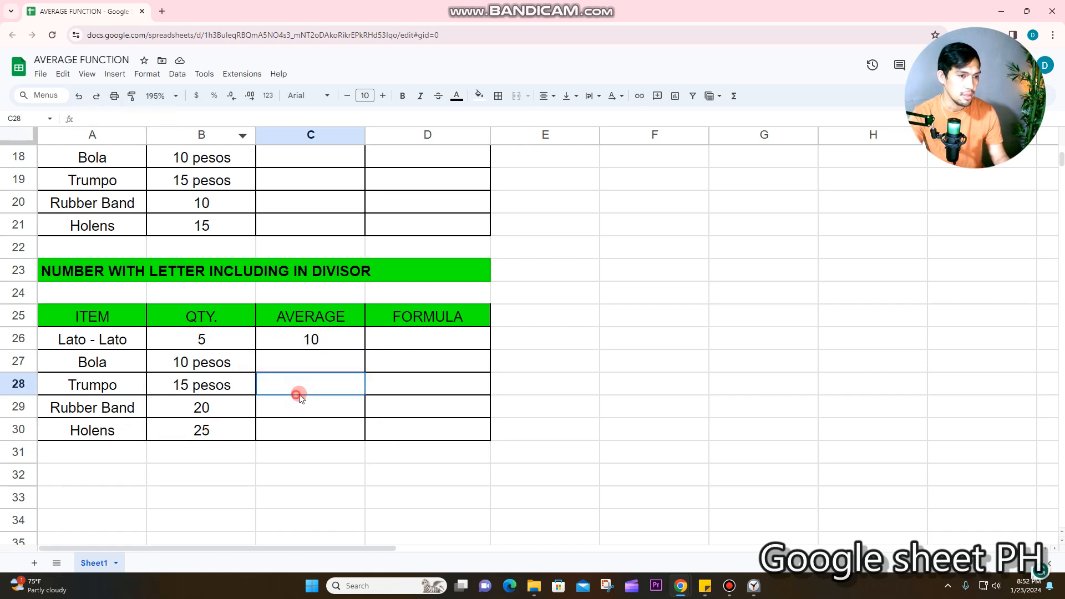
click(395, 345)
key(ctrl+v)
key(Return)
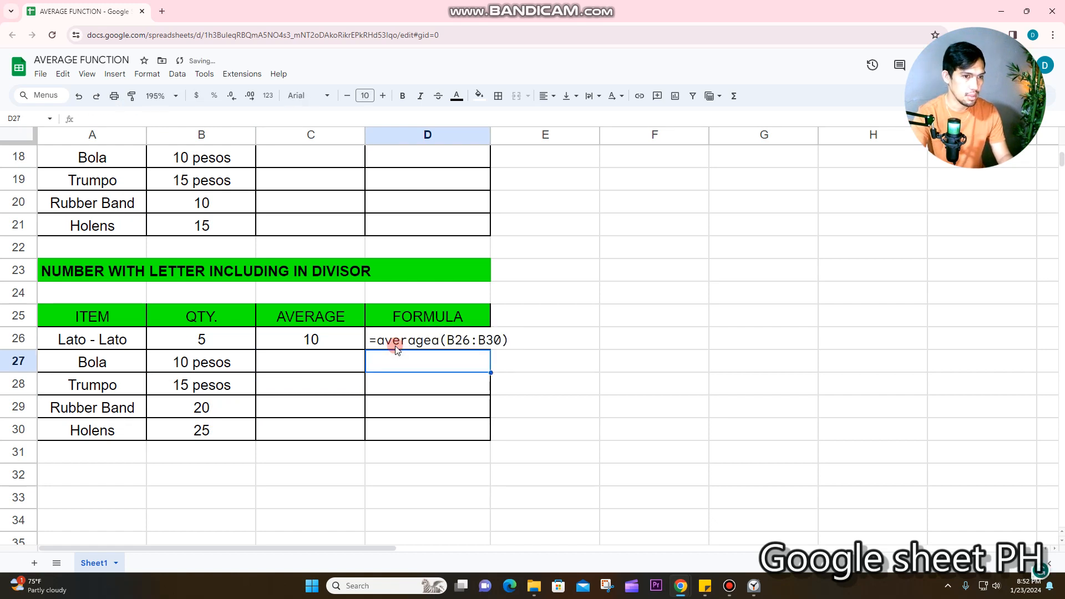
key(Return)
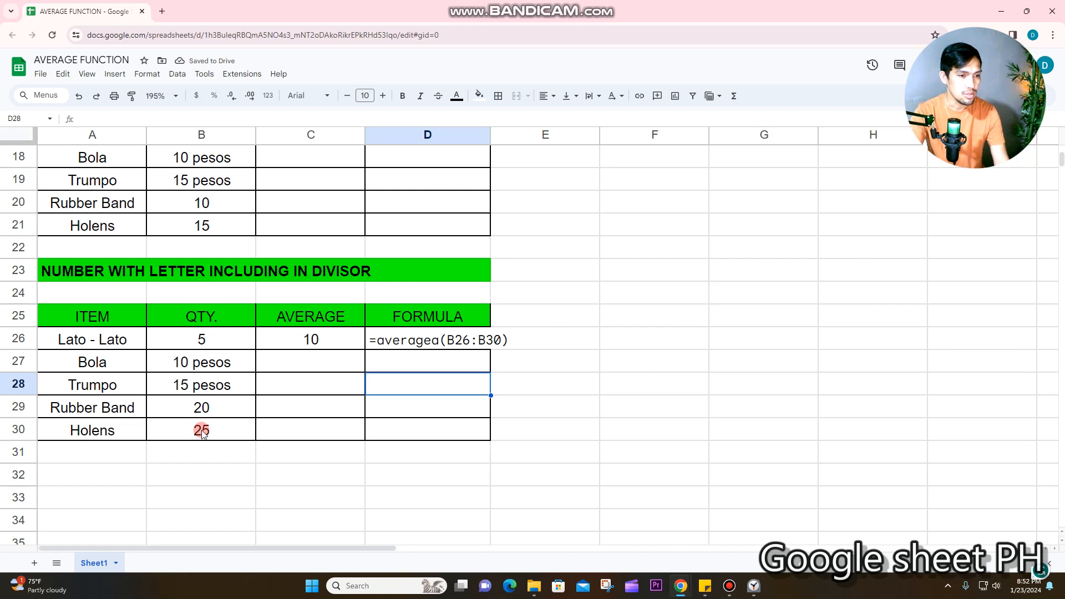
Examine the numeric quantities in B26, B29 and B30 and check the sum of these three cells
click(202, 431)
click(204, 409)
click(207, 341)
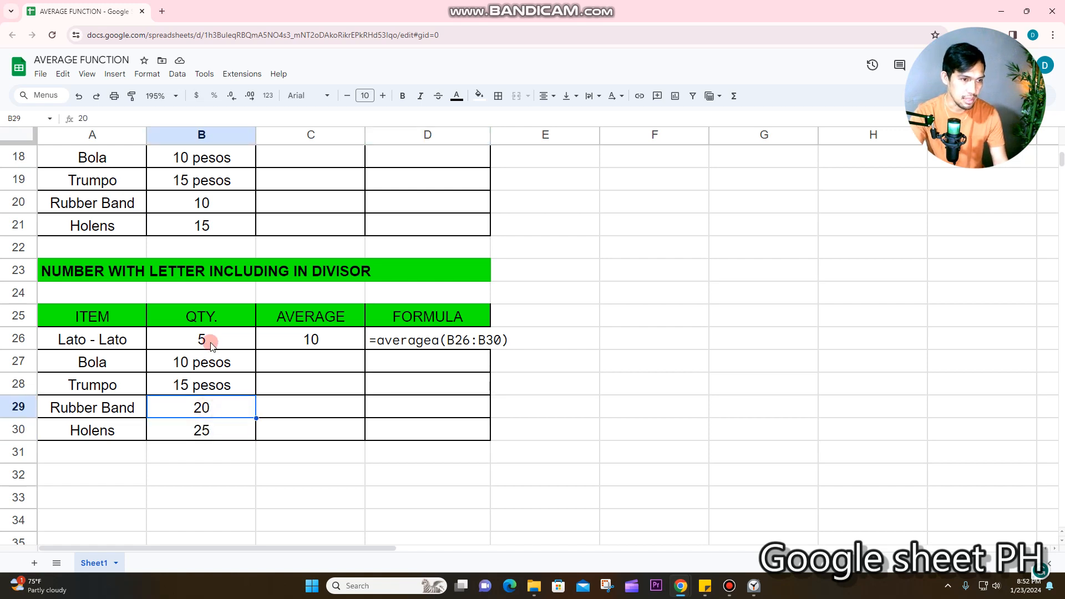
click(203, 433)
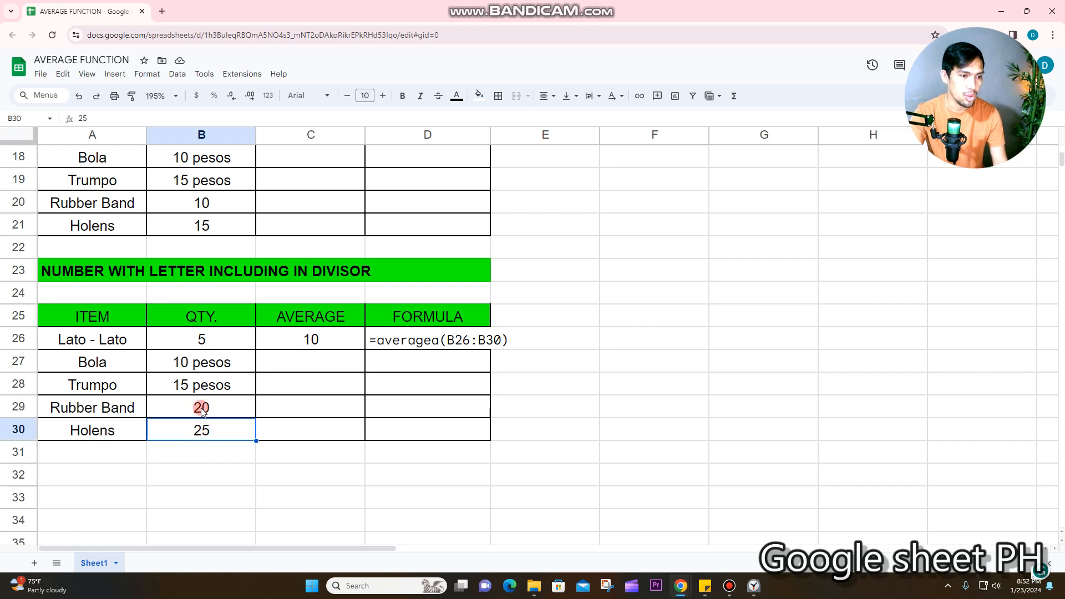
click(202, 409)
click(201, 340)
click(201, 340)
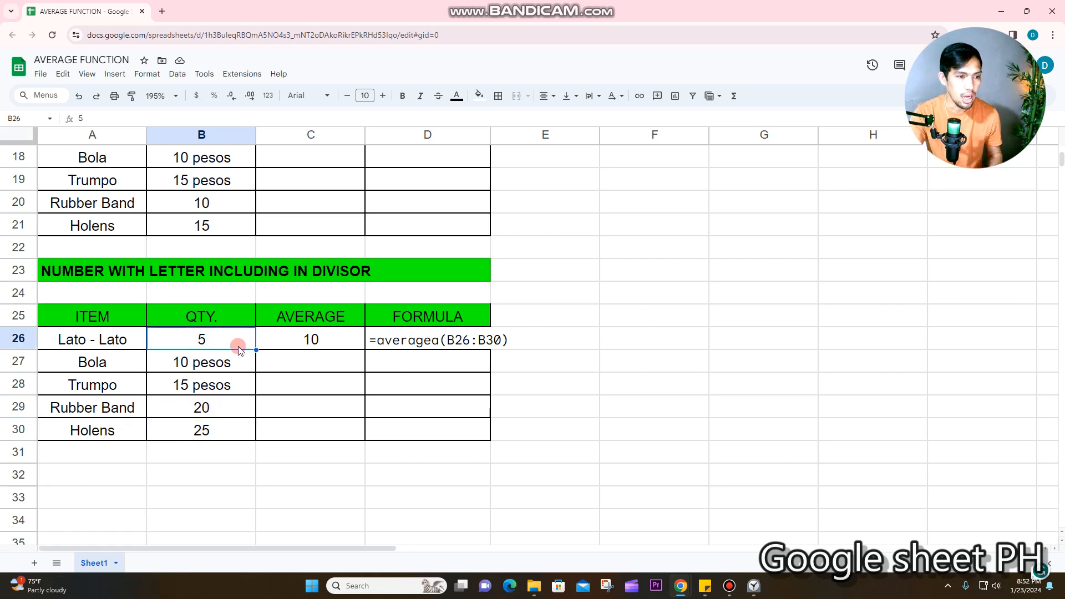
ctrl+drag(203, 411, 203, 429)
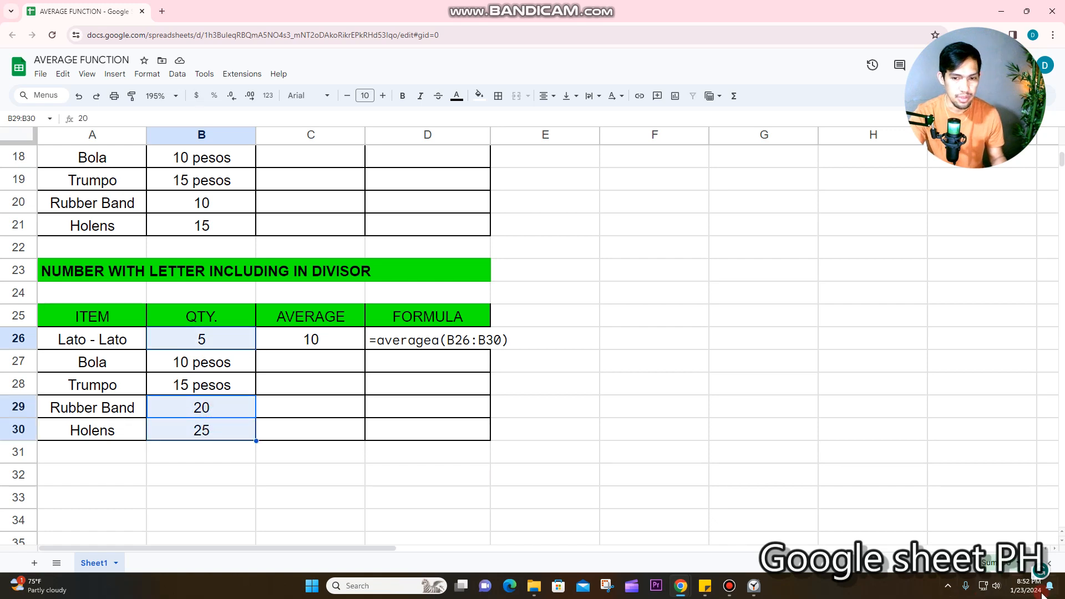
click(992, 562)
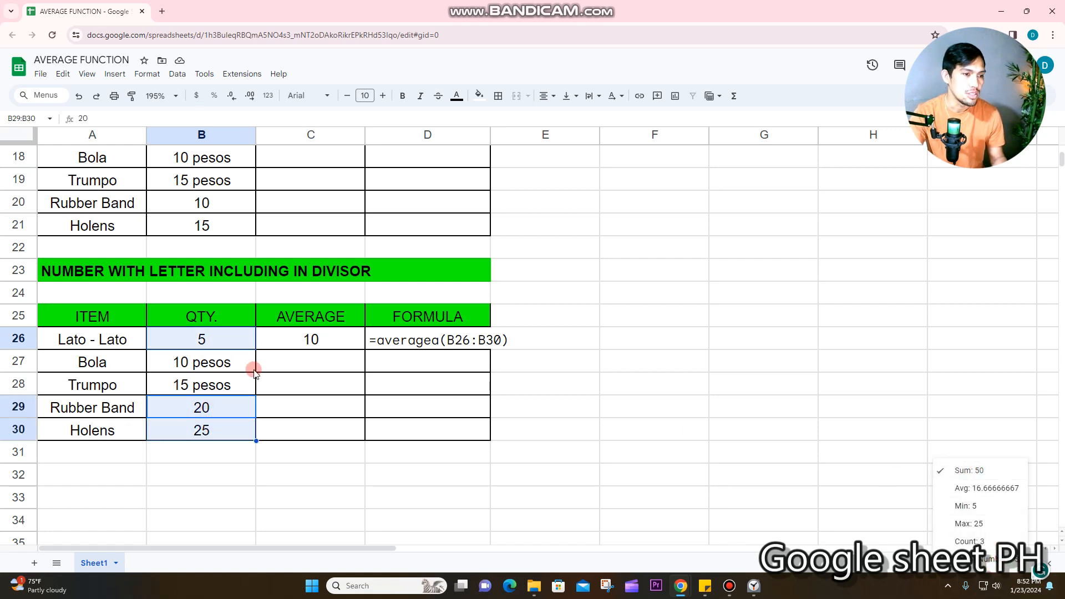
click(202, 419)
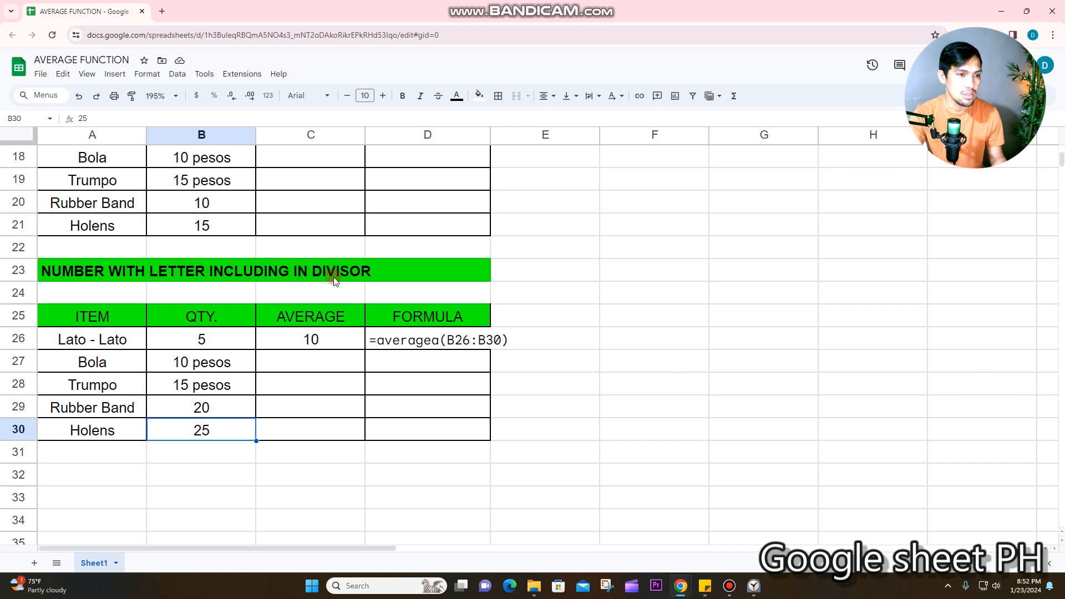
Examine the text quantities in B27:B28 against the numeric ones, considering the whole range B26:B30 as the divisor
click(202, 364)
drag(201, 389, 201, 388)
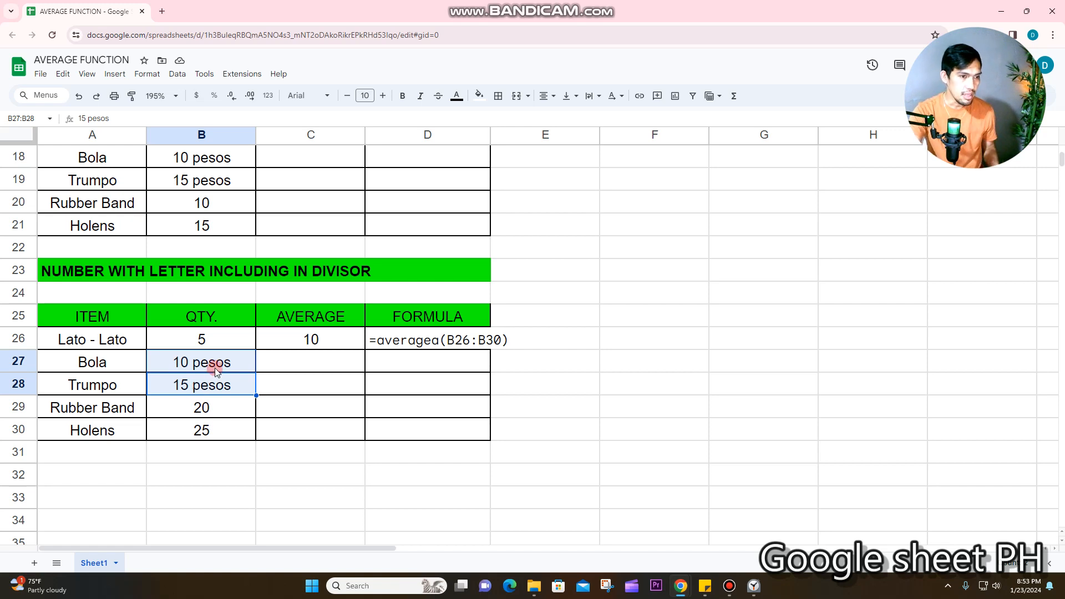
drag(208, 426, 211, 407)
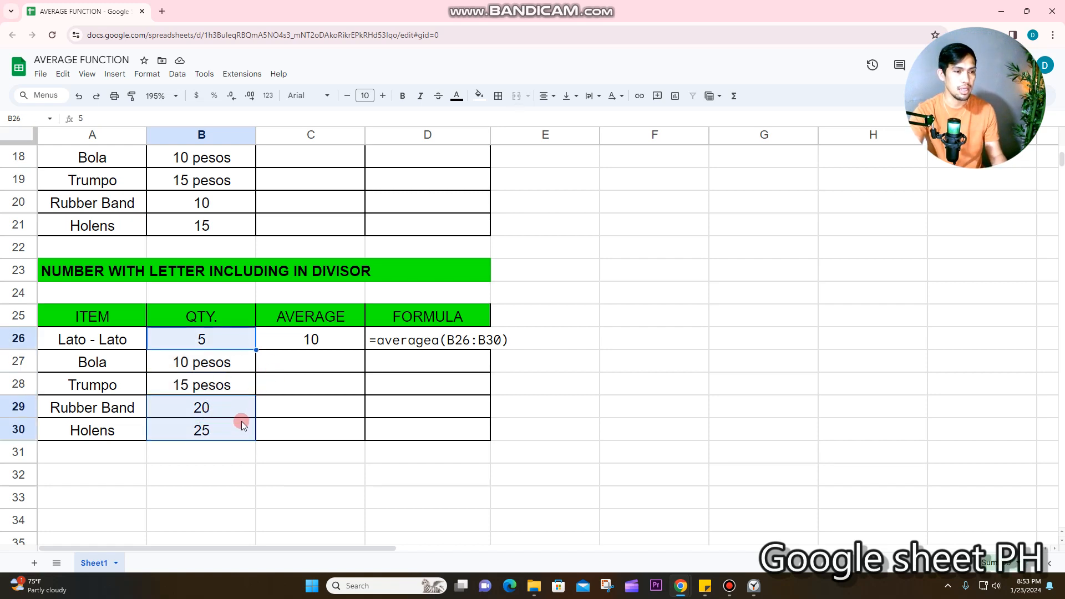
drag(240, 425, 240, 347)
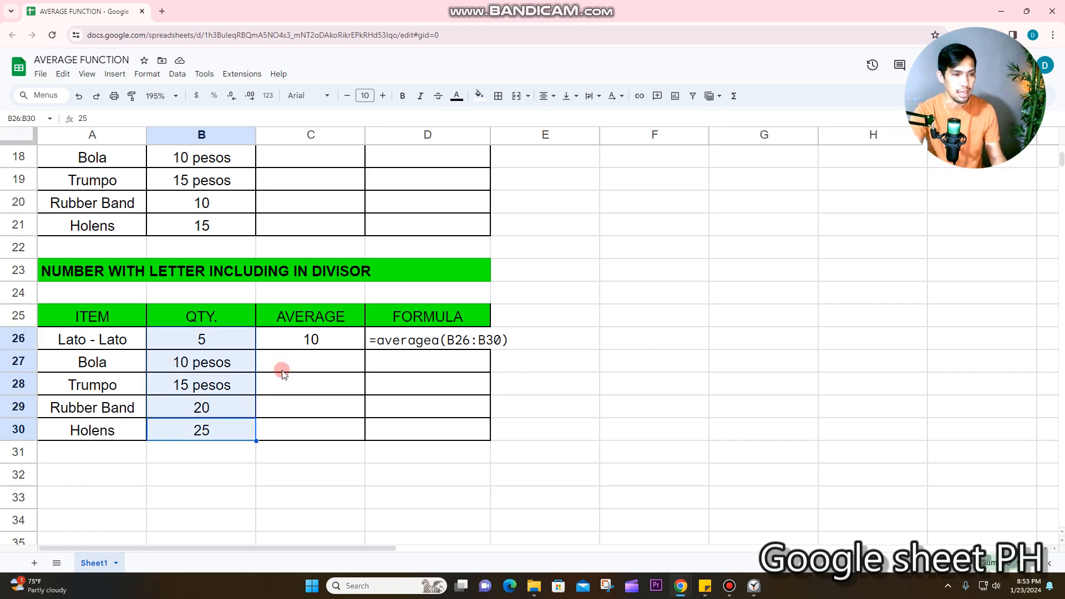
Compare with the IGNORING TEXT table by examining its numeric quantities in B17 and B20:B21 and its text quantities in B18:B19
scroll(266, 388, up, 3)
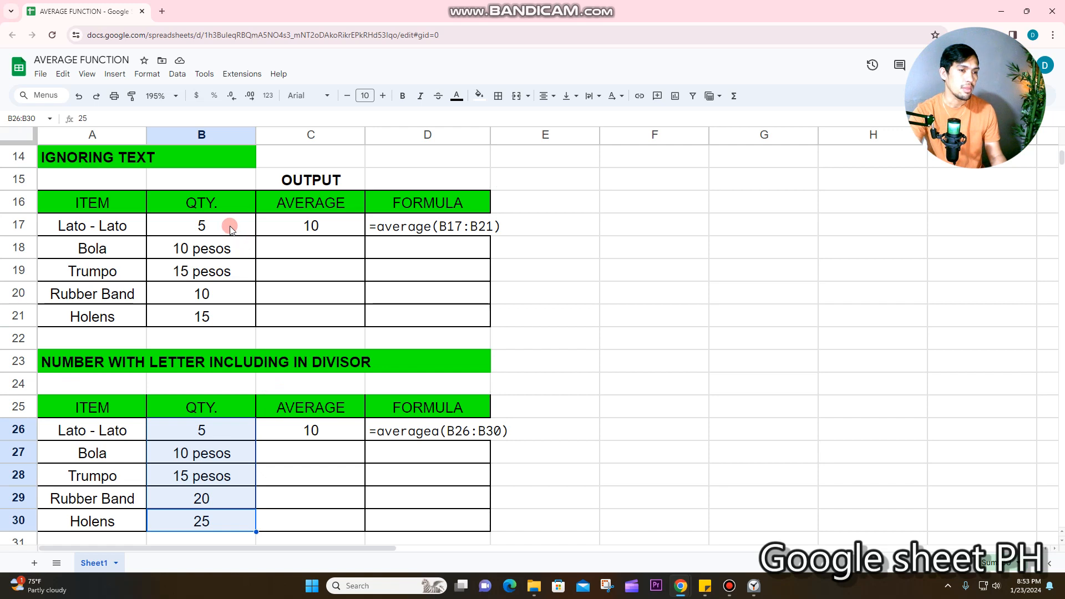
scroll(227, 258, up, 1)
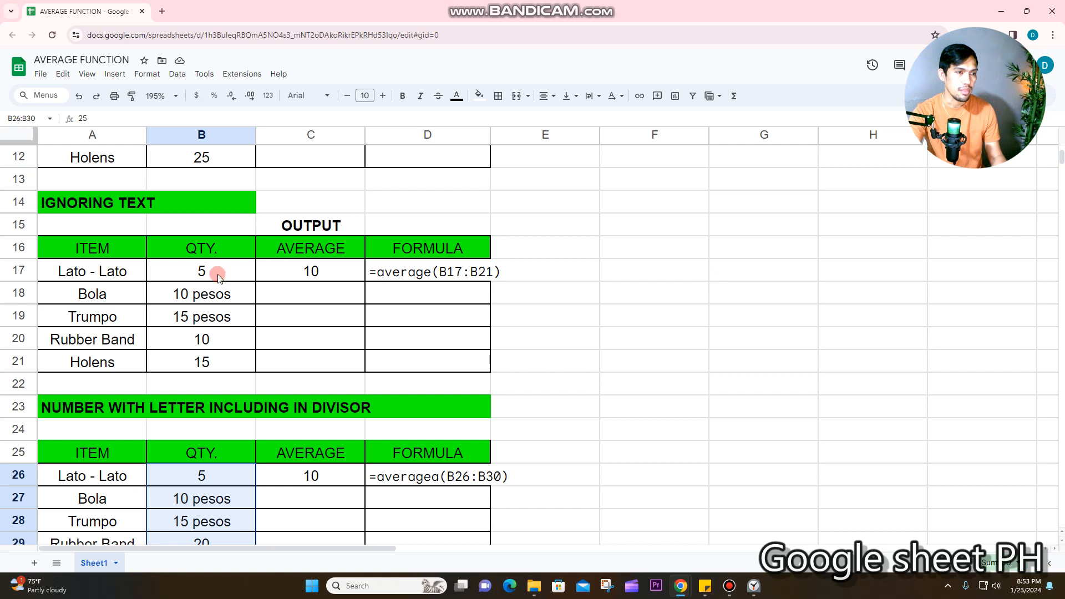
click(216, 275)
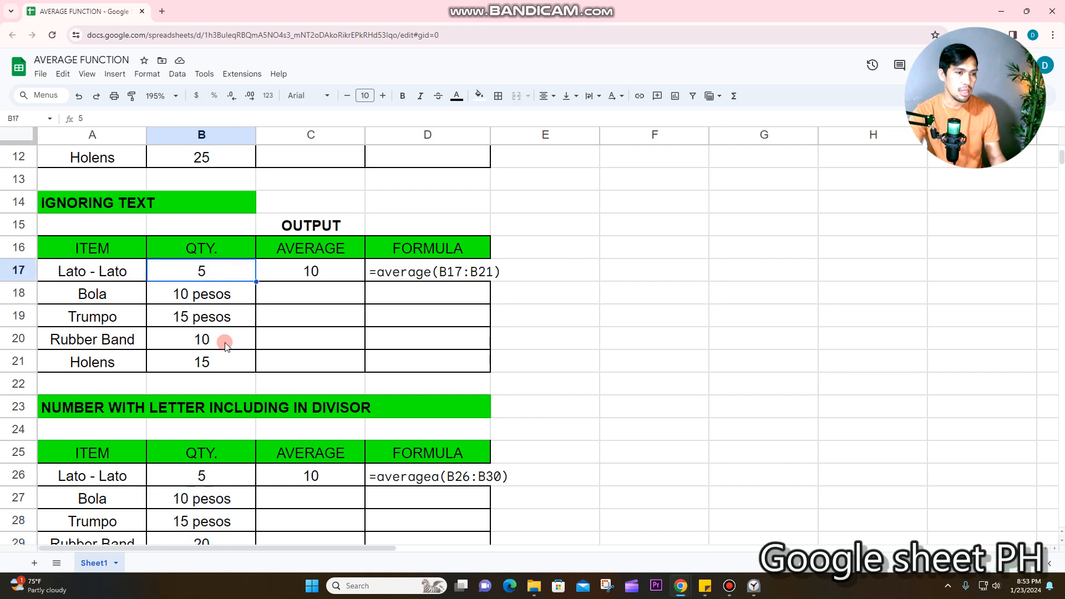
drag(225, 342, 225, 355)
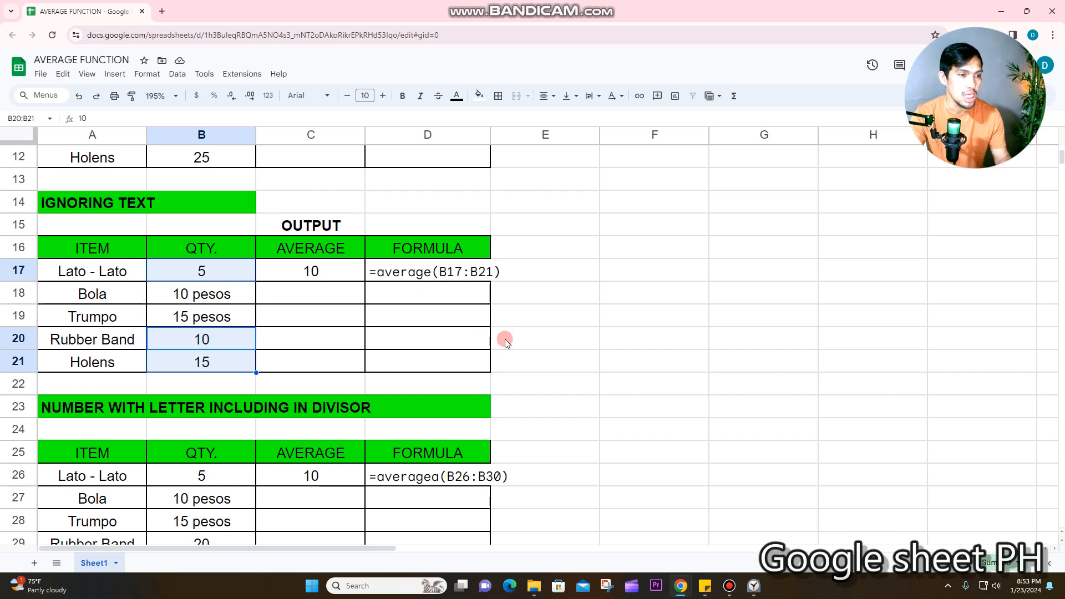
drag(203, 297, 203, 310)
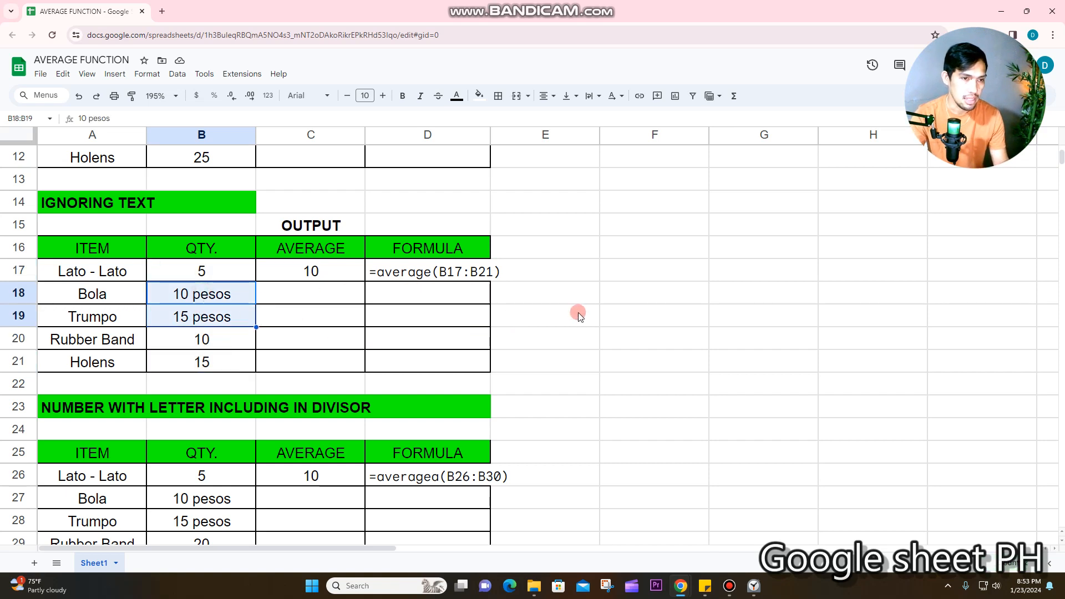
Enter =averageif(B8:B12,">10") in C9 of the BASIC FORMULA table to average only the quantities above 10
scroll(578, 314, up, 2)
scroll(578, 314, up, 1)
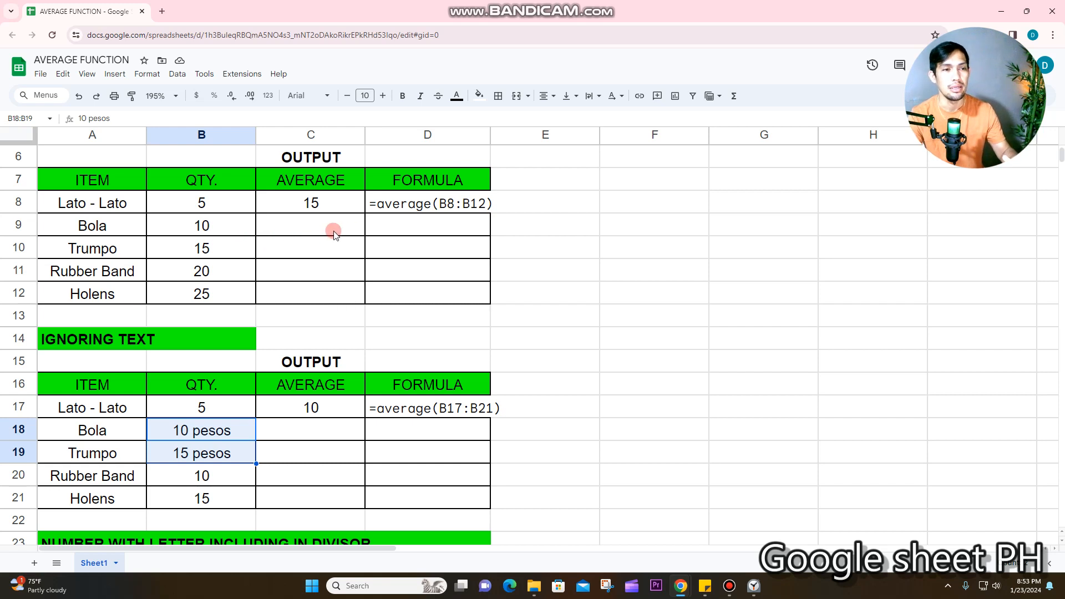
click(309, 227)
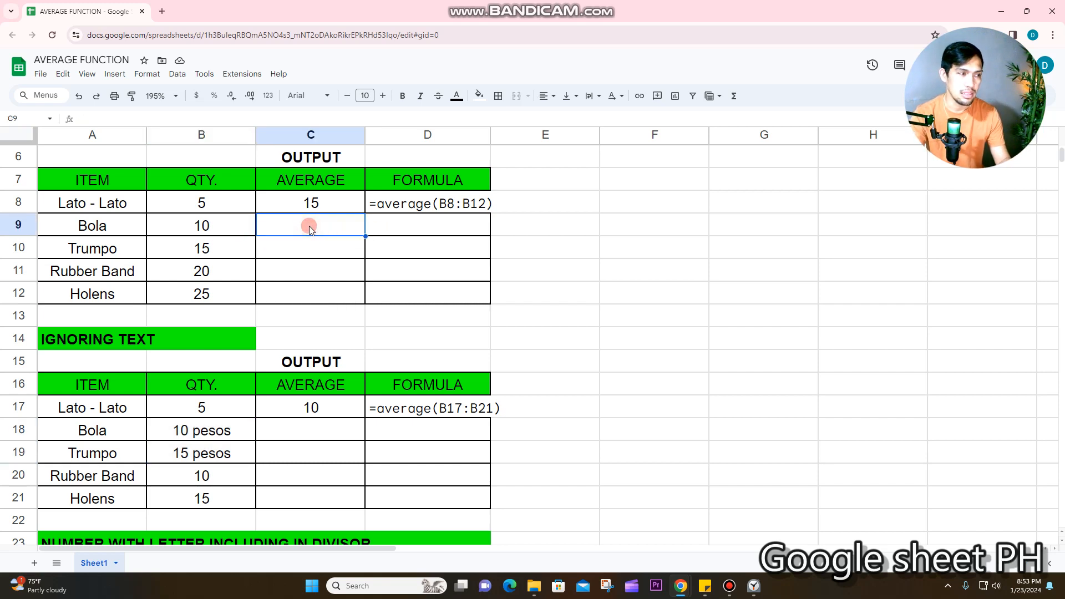
text(=a)
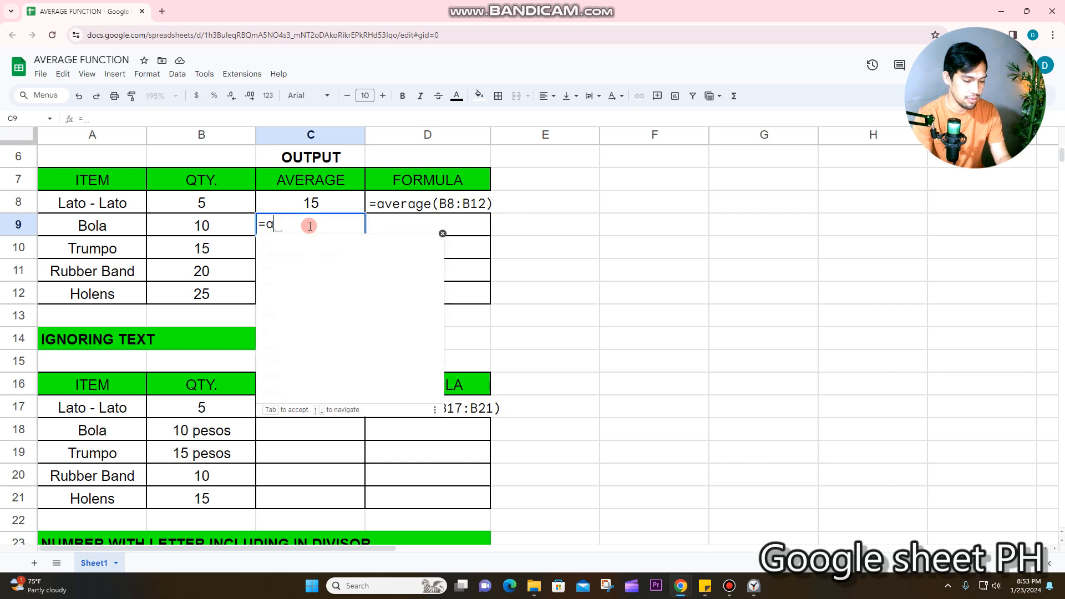
text(veragei)
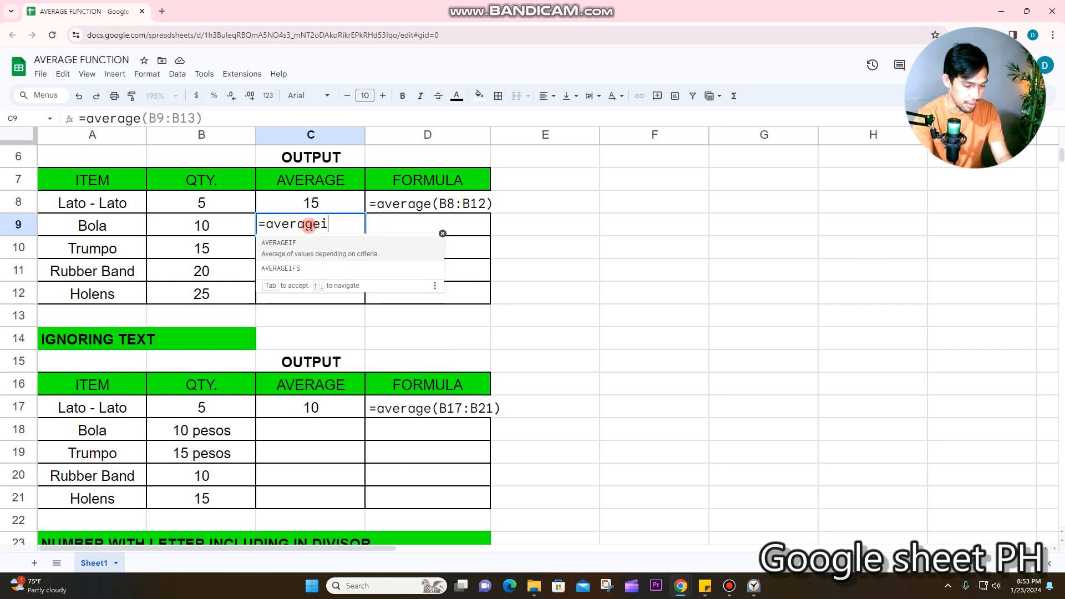
text(f()
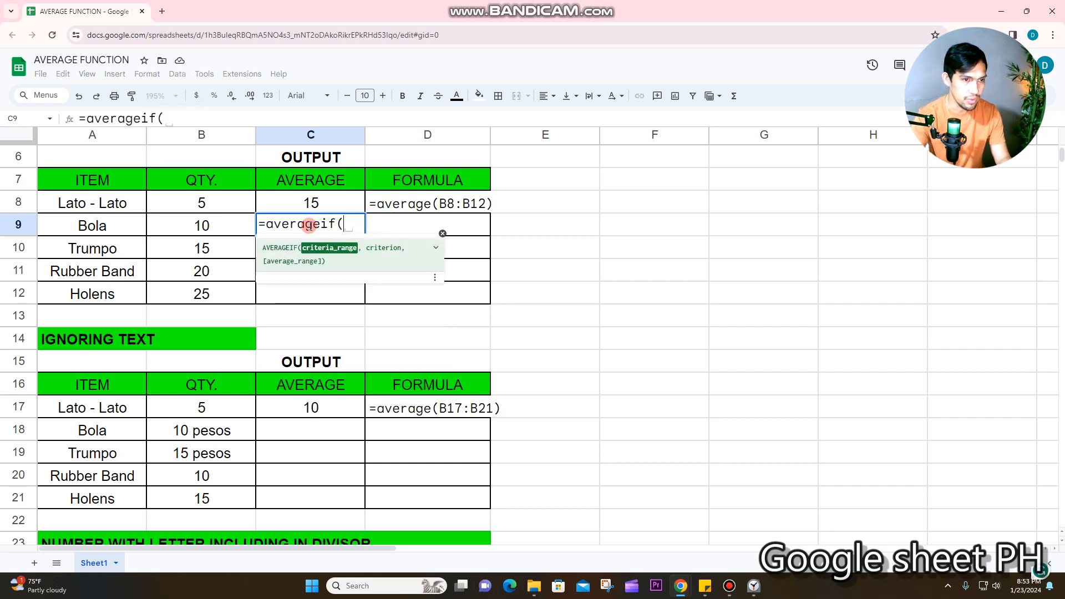
click(198, 204)
drag(195, 235, 194, 287)
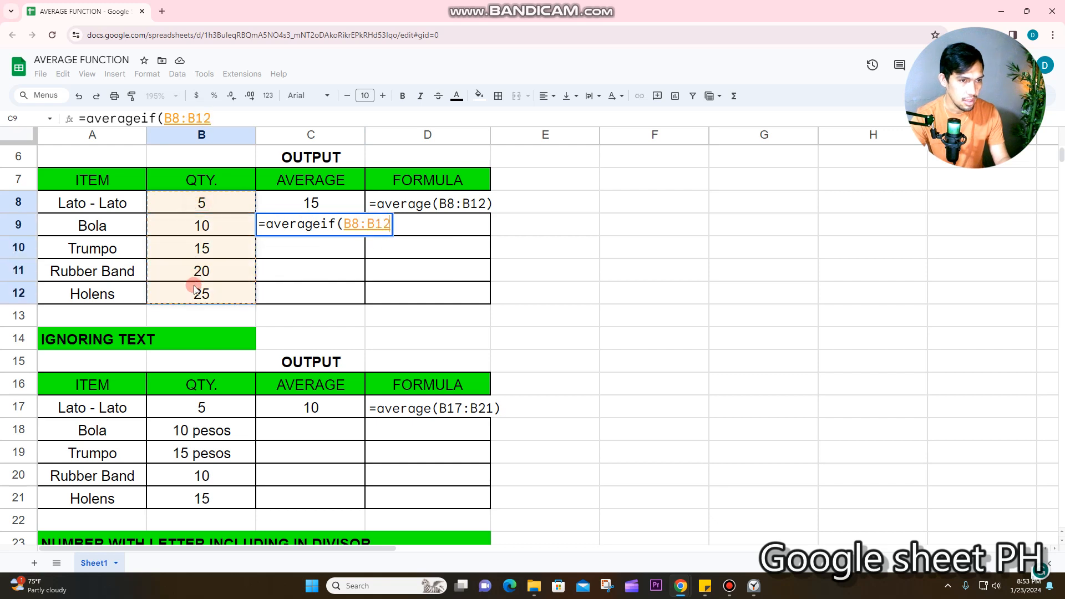
text(,">)
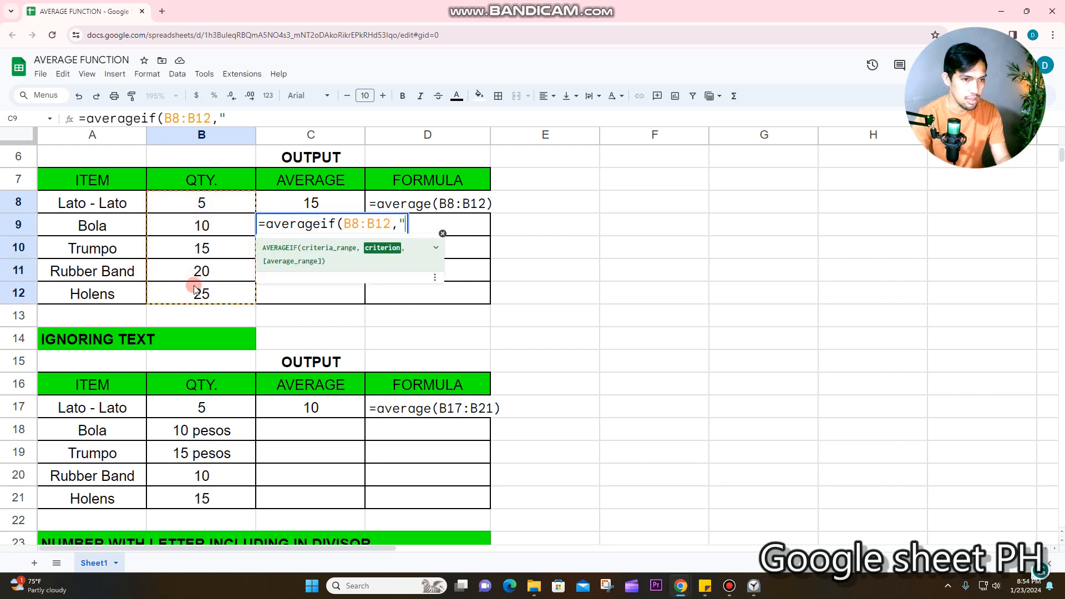
text(10)
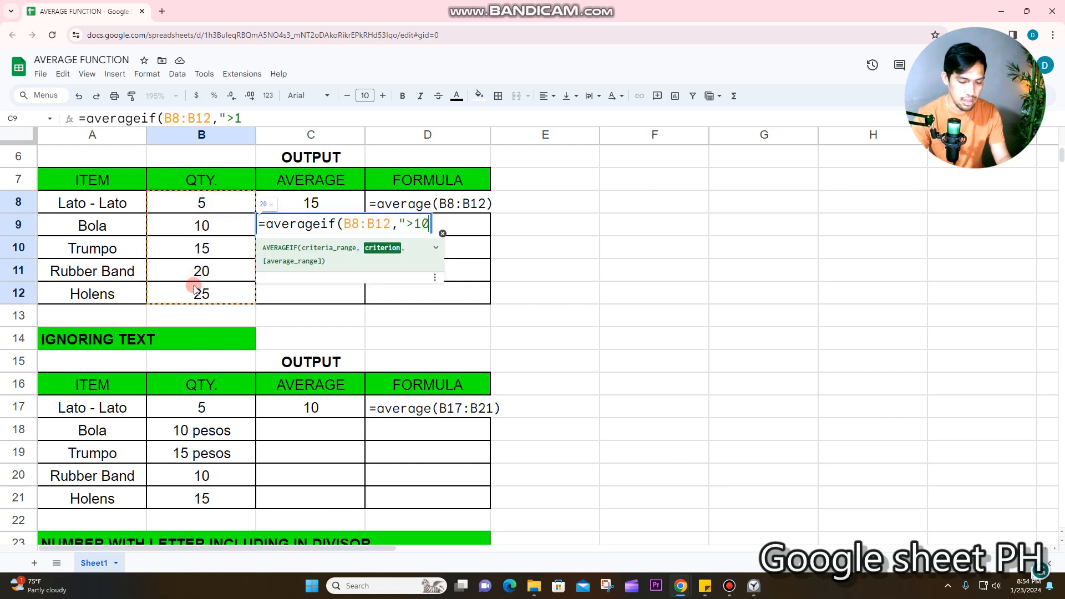
text("))
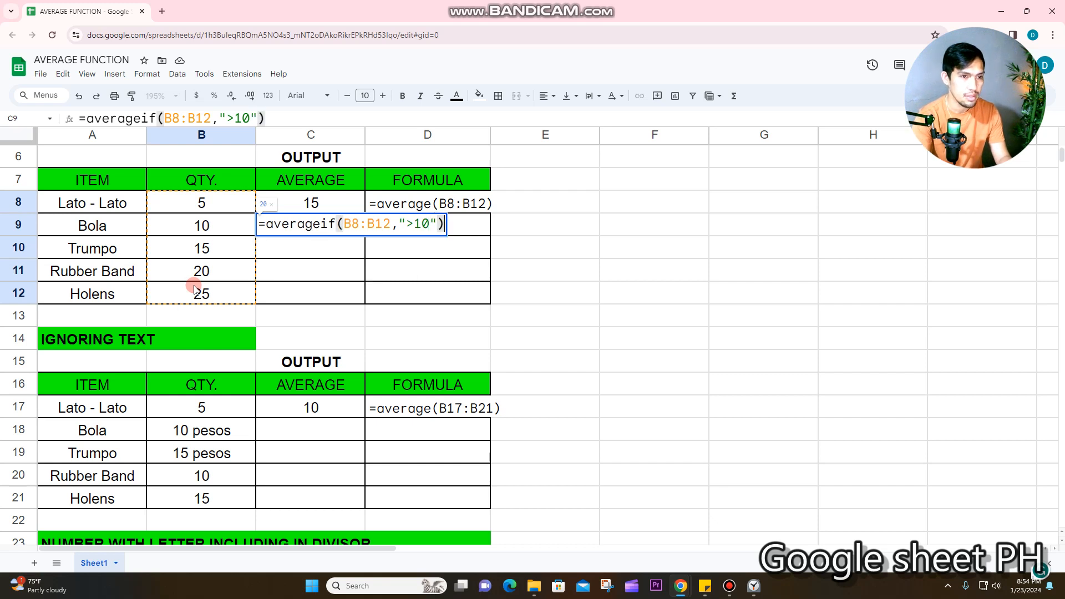
key(Return)
Center the AVERAGEIF result horizontally in C9
click(338, 227)
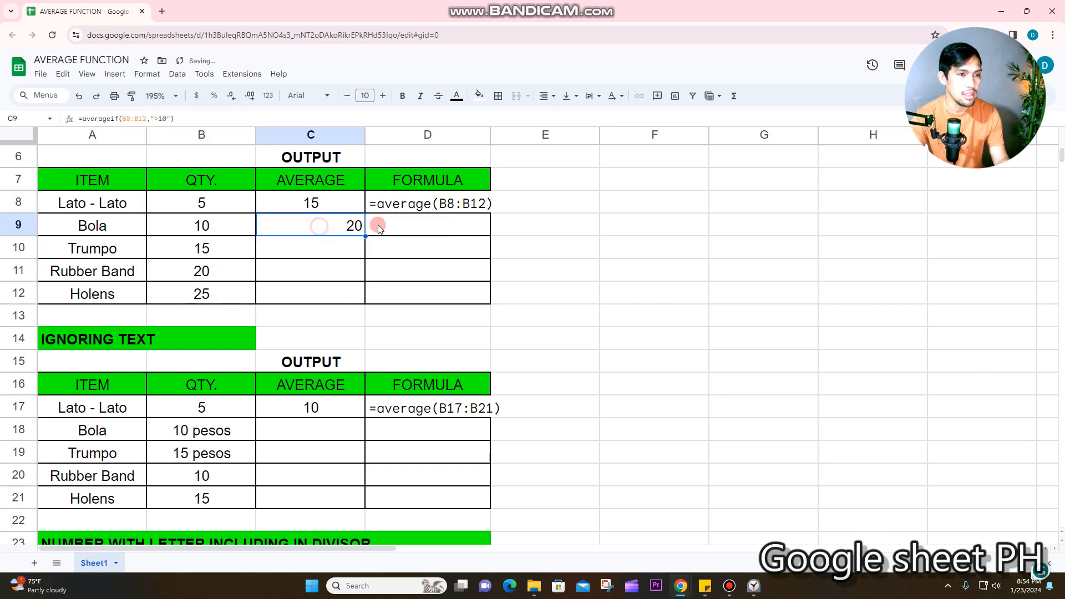
click(547, 96)
click(565, 117)
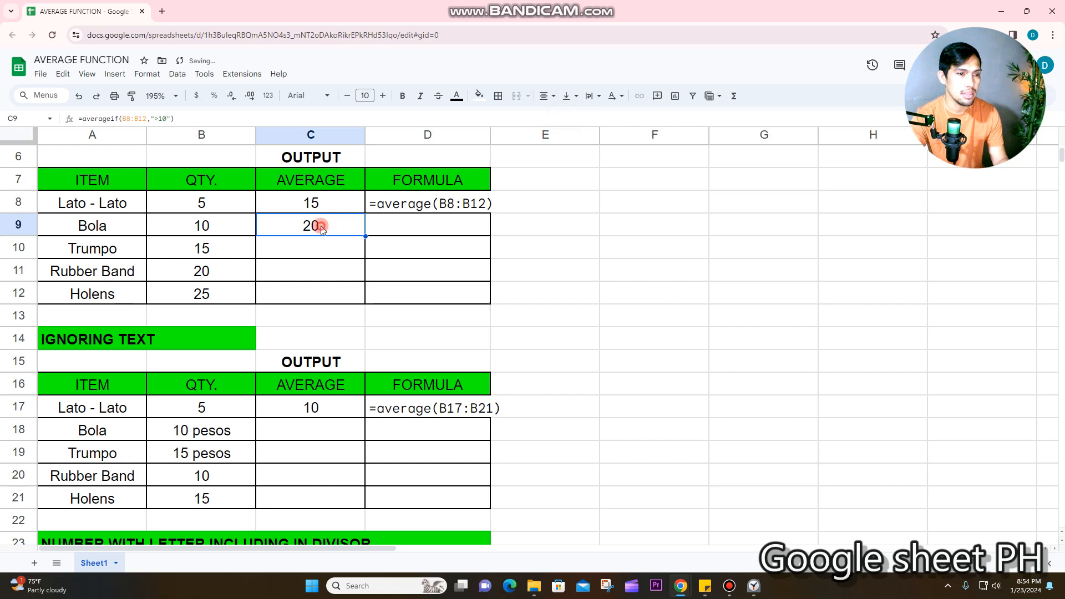
Copy the C9 formula into D9 as plain text so it reads =averageif(B8:B12,">10")
triple_click(210, 120)
key(ctrl+c)
click(427, 232)
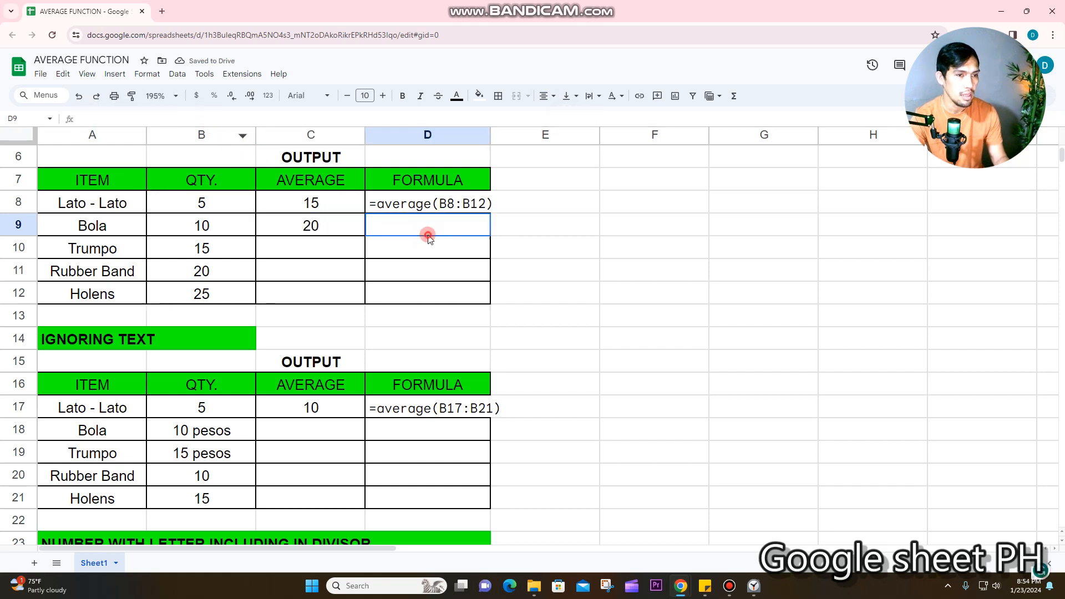
key(ctrl+v)
key(Return)
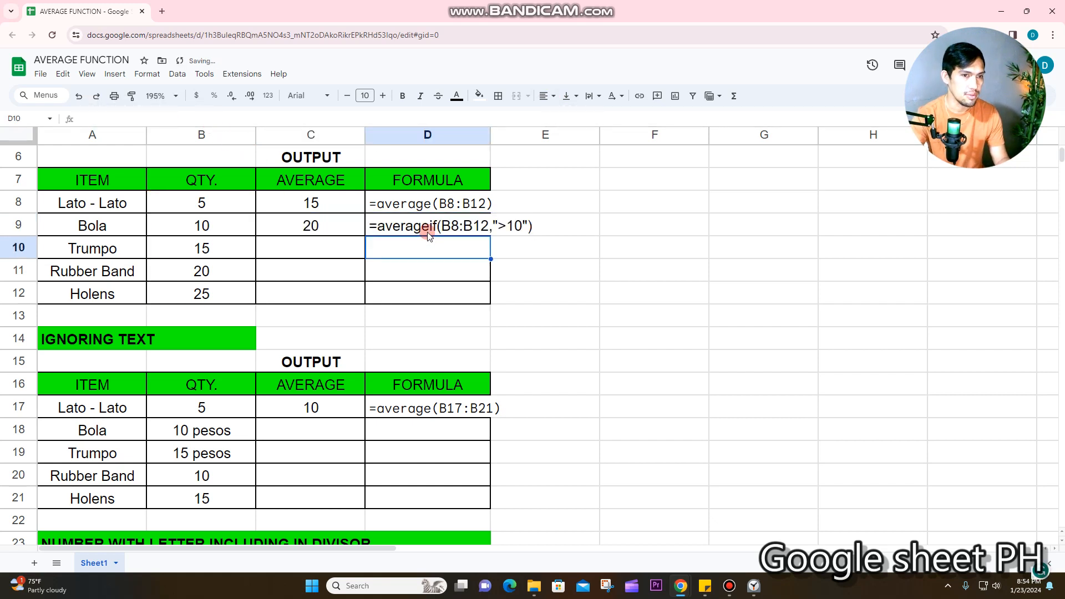
click(435, 286)
Compare the C9 result and its D9 formula with the sum, average and count of the quantities above 10 in B10:B12
click(344, 230)
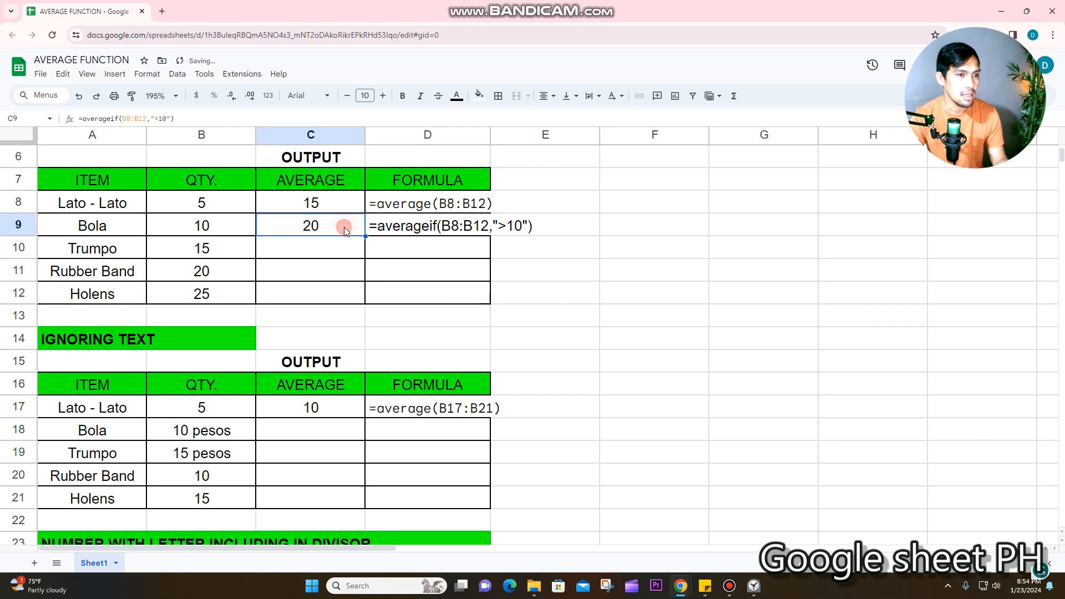
click(413, 232)
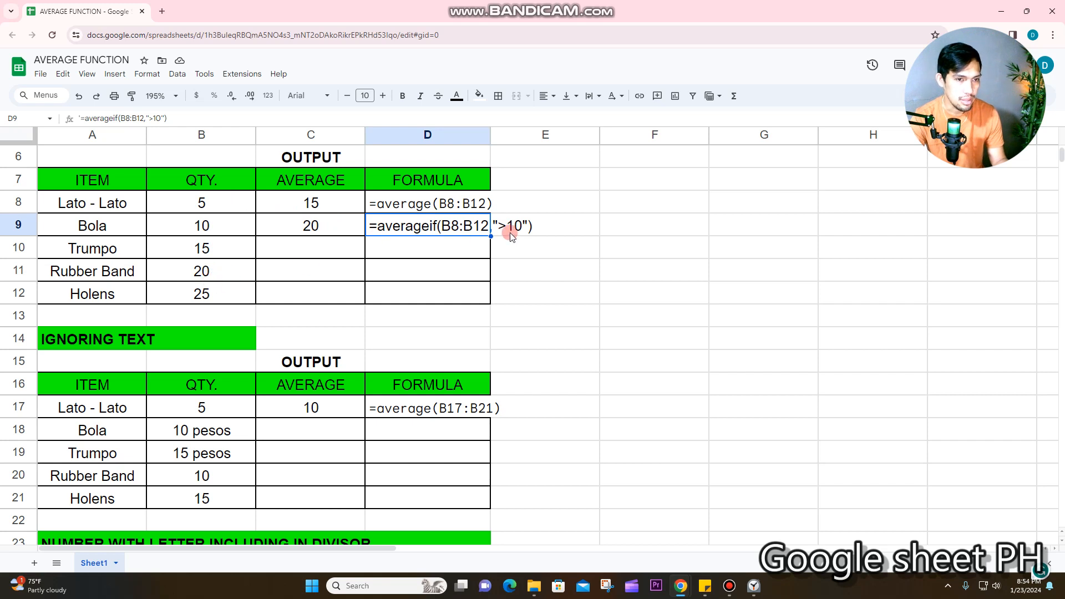
click(438, 251)
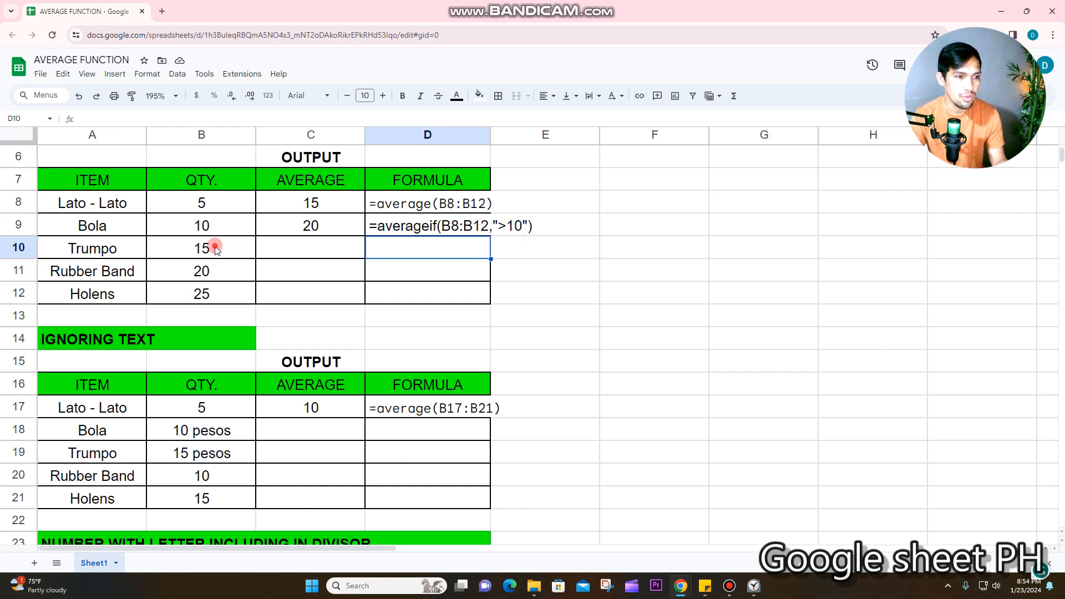
drag(215, 245, 214, 293)
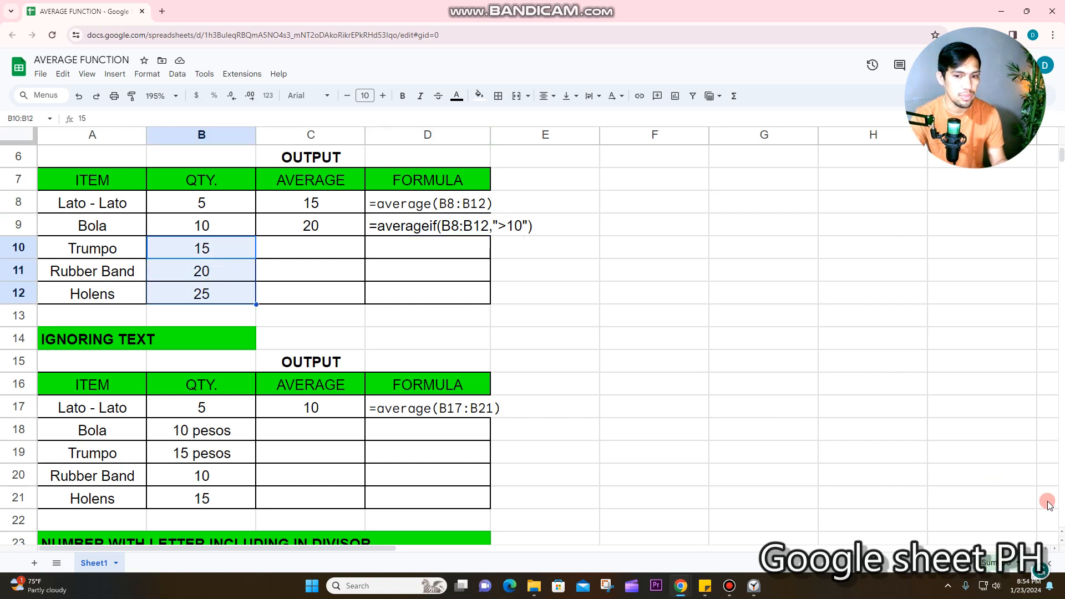
click(992, 561)
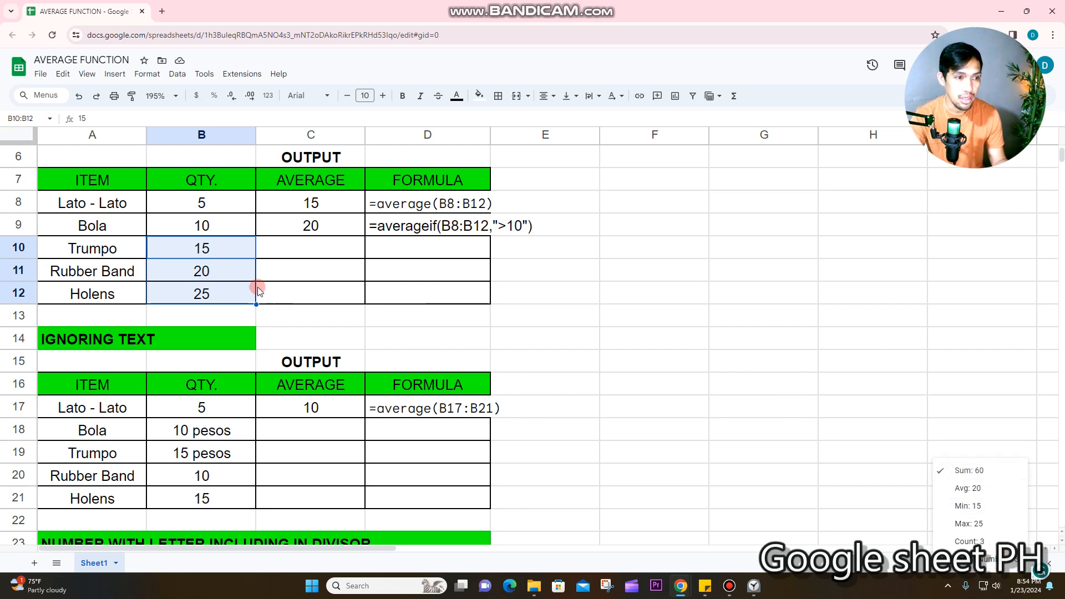
click(348, 227)
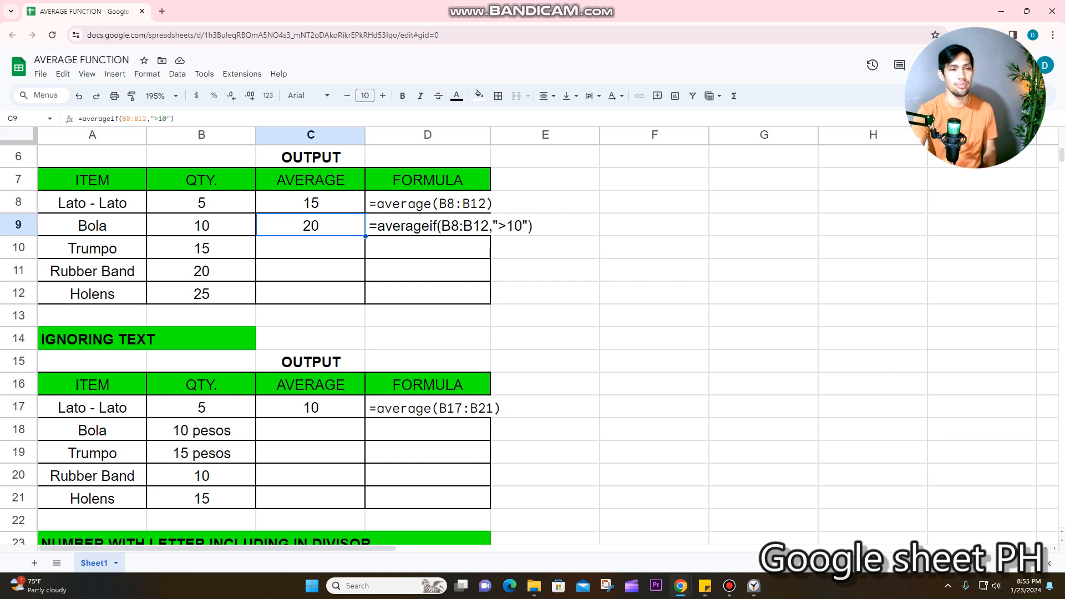
scroll(414, 359, up, 4)
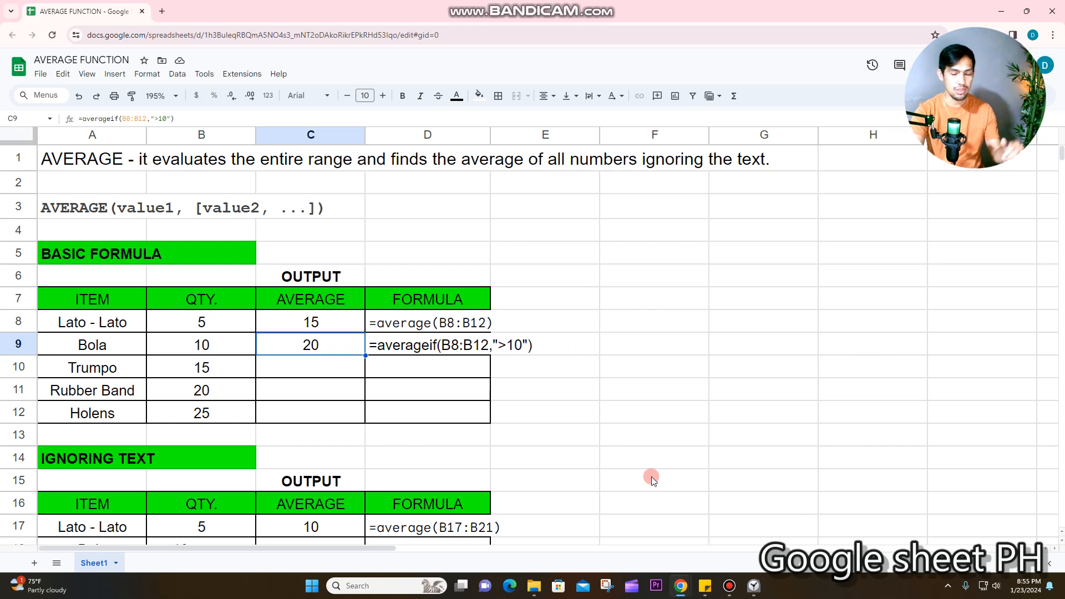
click(729, 589)
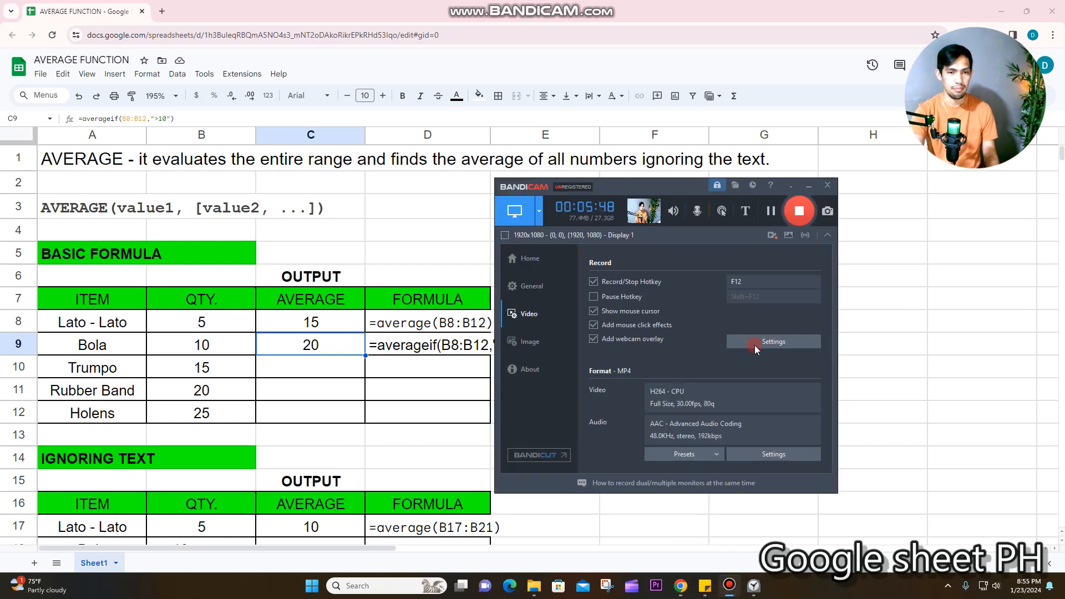